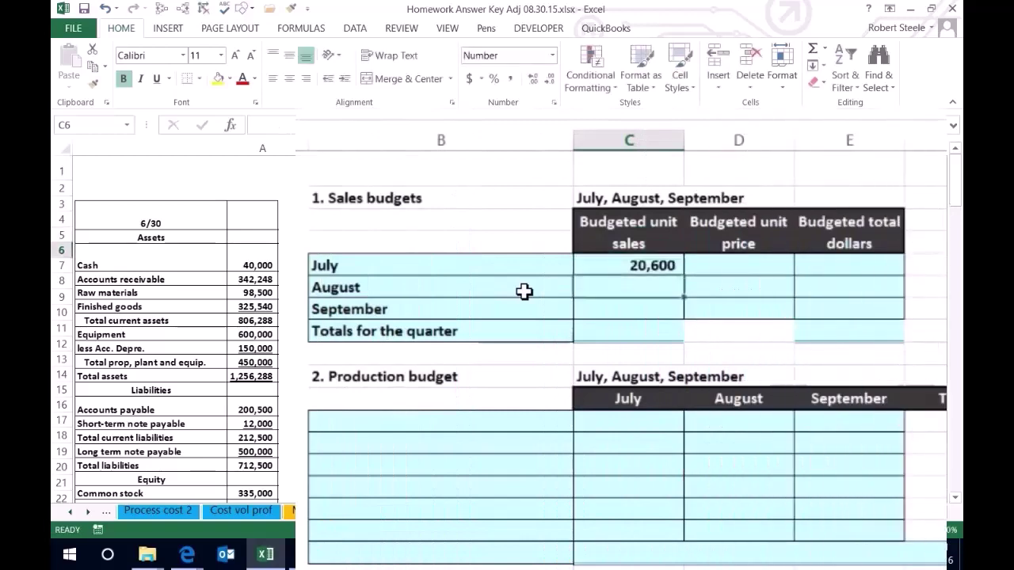
# Step: Enter budgeted unit sales of 19,600 for August and 20,100 for September in the sales budget
pyautogui.write('19600')
pyautogui.press('Return')
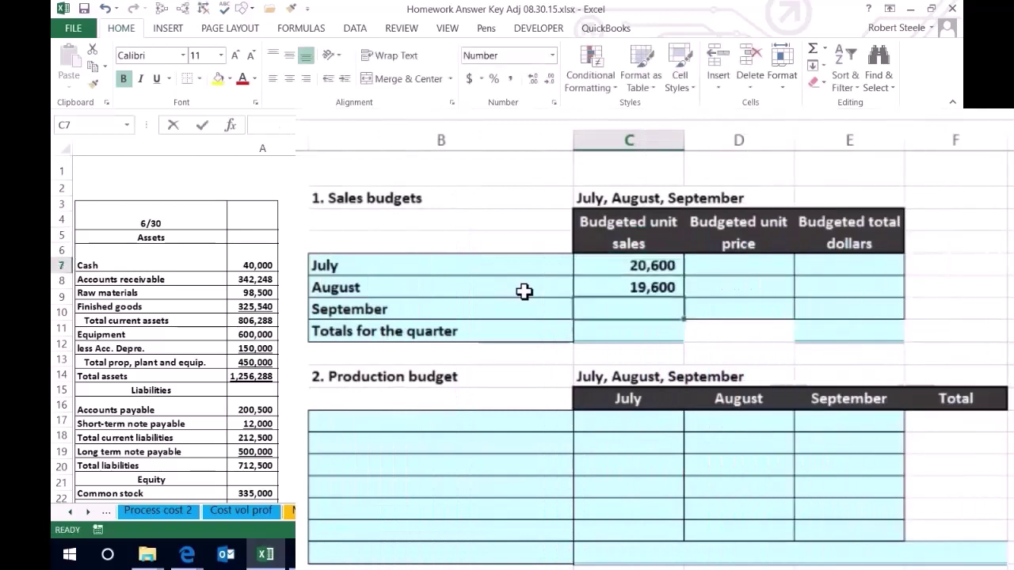
pyautogui.write('20100')
pyautogui.press('Return')
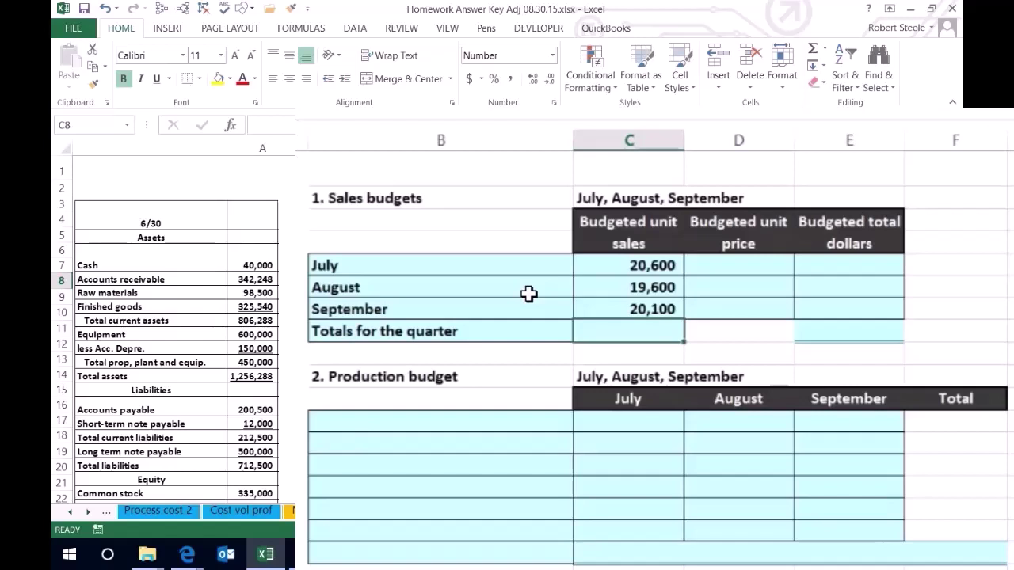
# Step: Total the quarter's budgeted unit sales in C8 with a SUM of C5:C7
pyautogui.write('=sum')
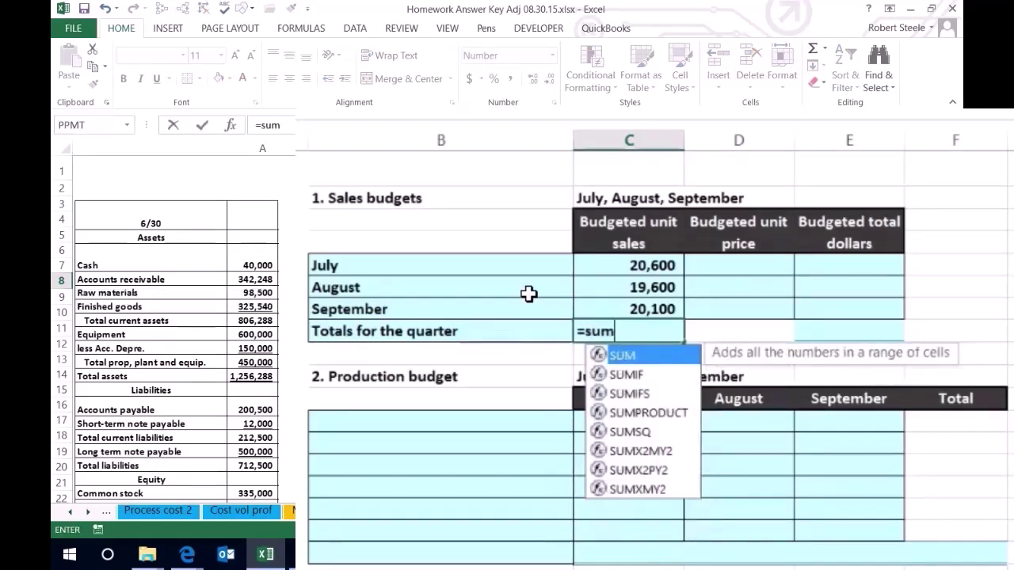
pyautogui.write('(')
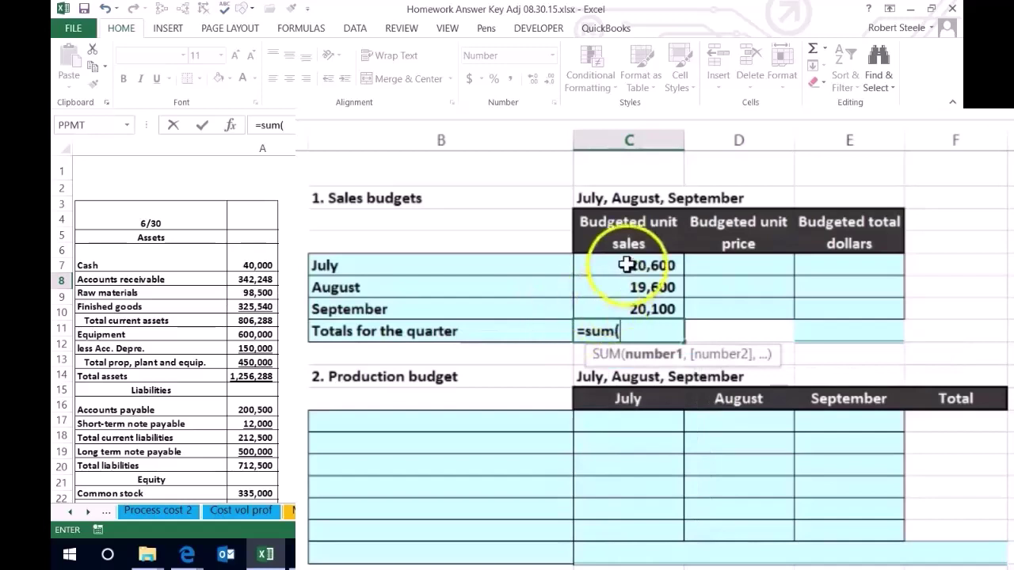
pyautogui.moveTo(627, 266); pyautogui.dragTo(618, 310)
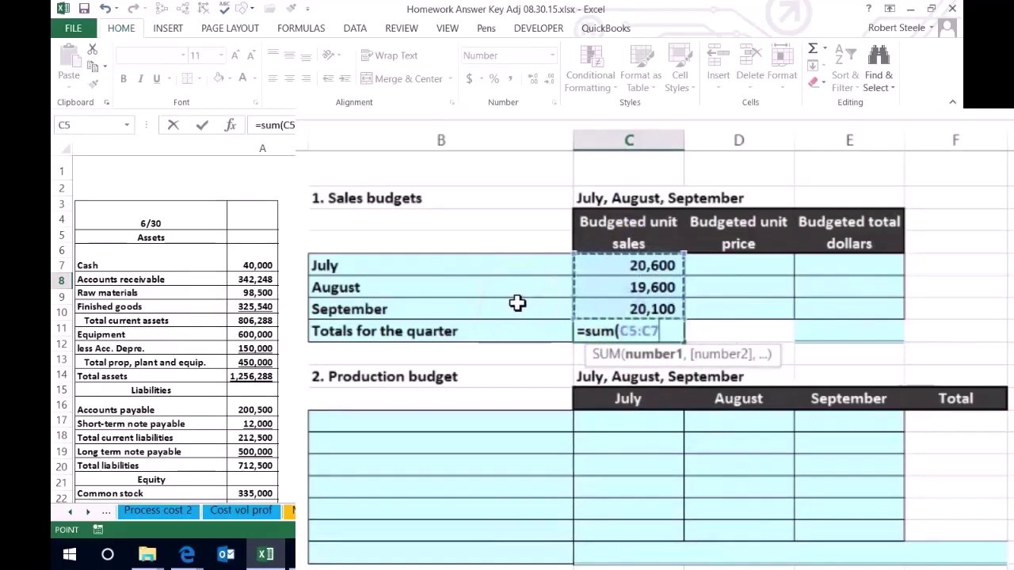
pyautogui.press('Return')
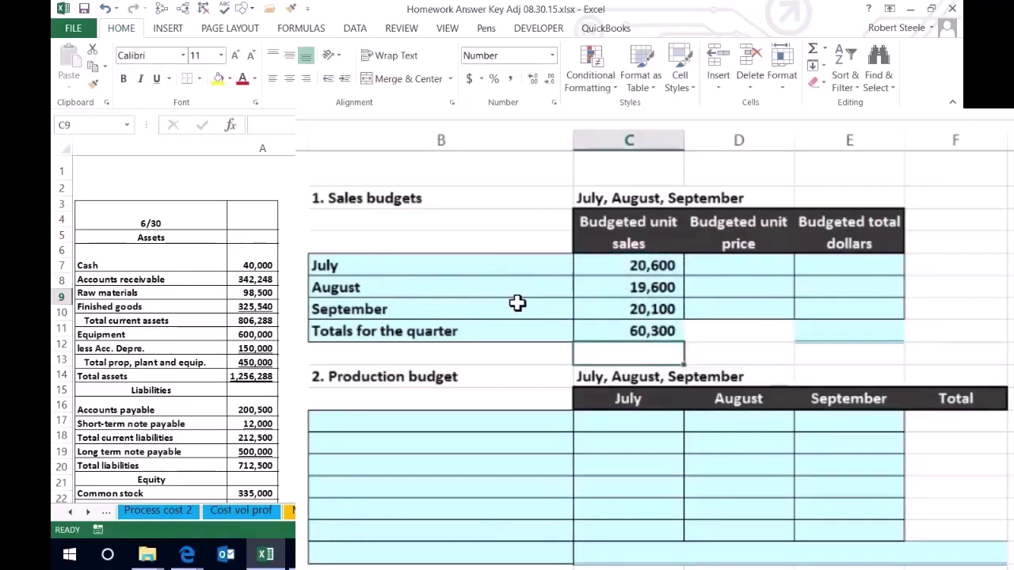
# Step: Enter a budgeted unit price of 24 for July, August and September in D5:D7
pyautogui.click(720, 266)
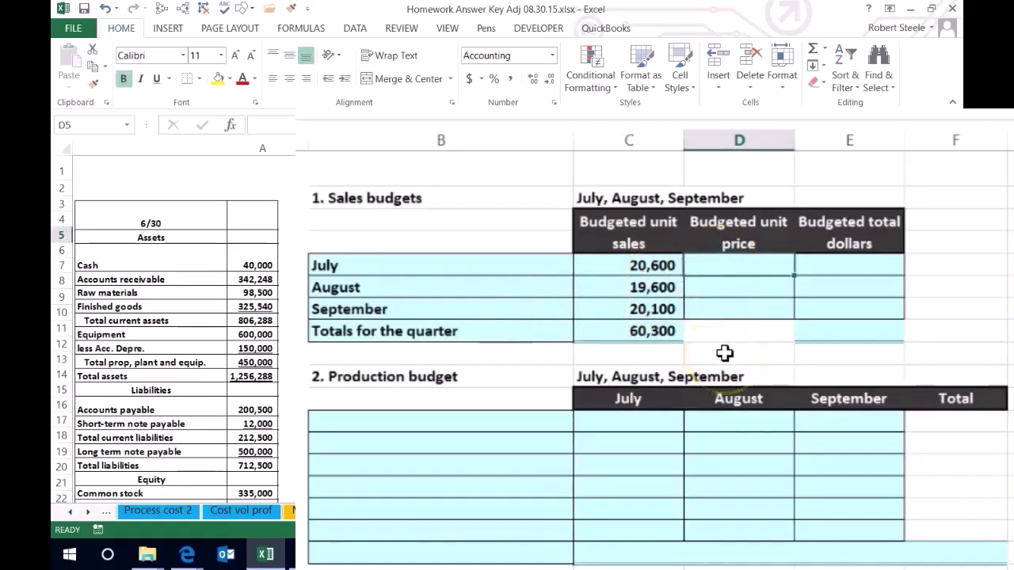
pyautogui.write('24')
pyautogui.press('Return')
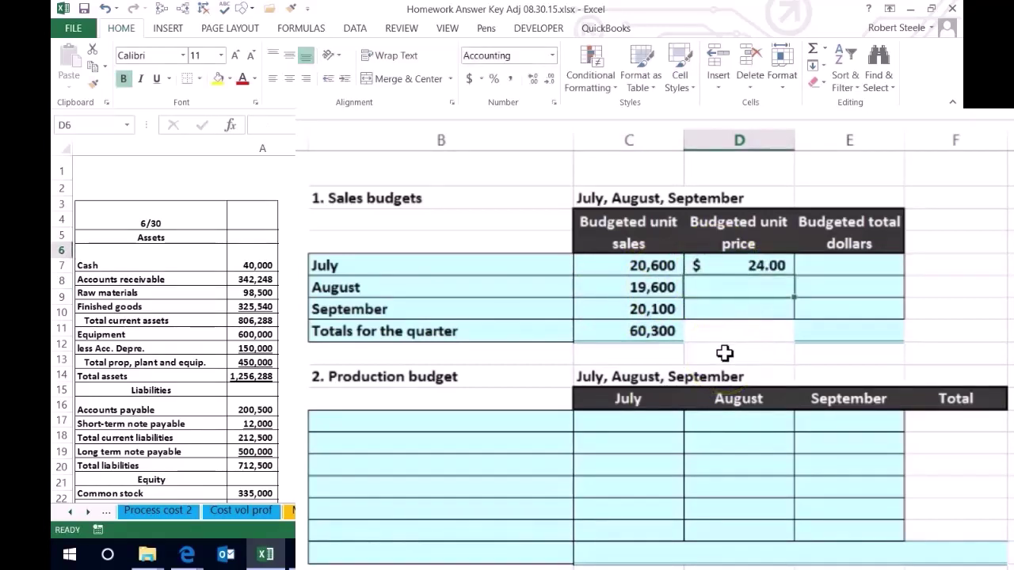
pyautogui.write('24')
pyautogui.press('Return')
pyautogui.write('24')
pyautogui.press('Return')
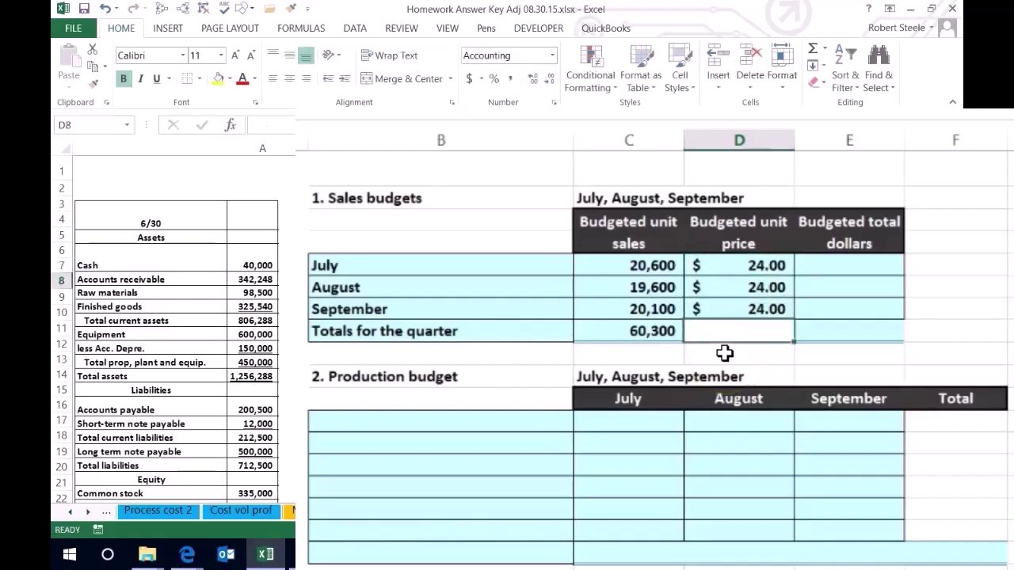
# Step: Calculate July's budgeted total dollars in E5 as unit sales times unit price, =C5*D5
pyautogui.press('Right')
pyautogui.press('Up')
pyautogui.press('Up')
pyautogui.press('Up')
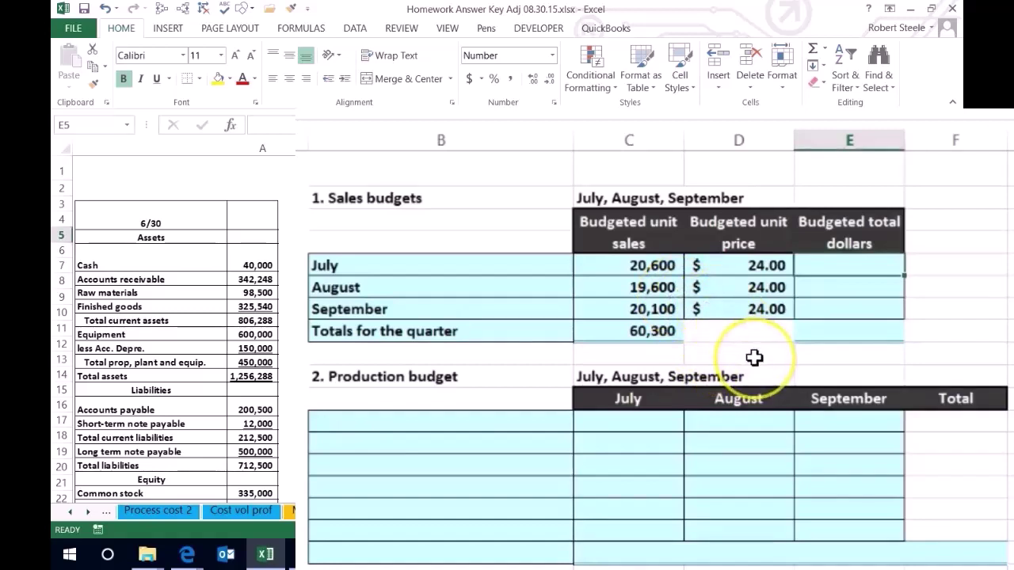
pyautogui.write('=')
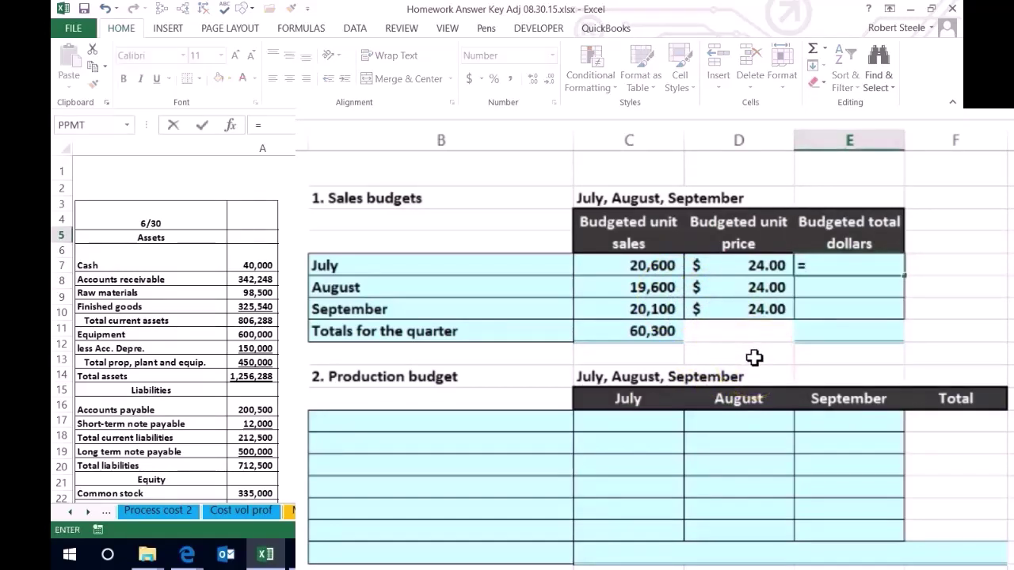
pyautogui.click(656, 269)
pyautogui.write('*')
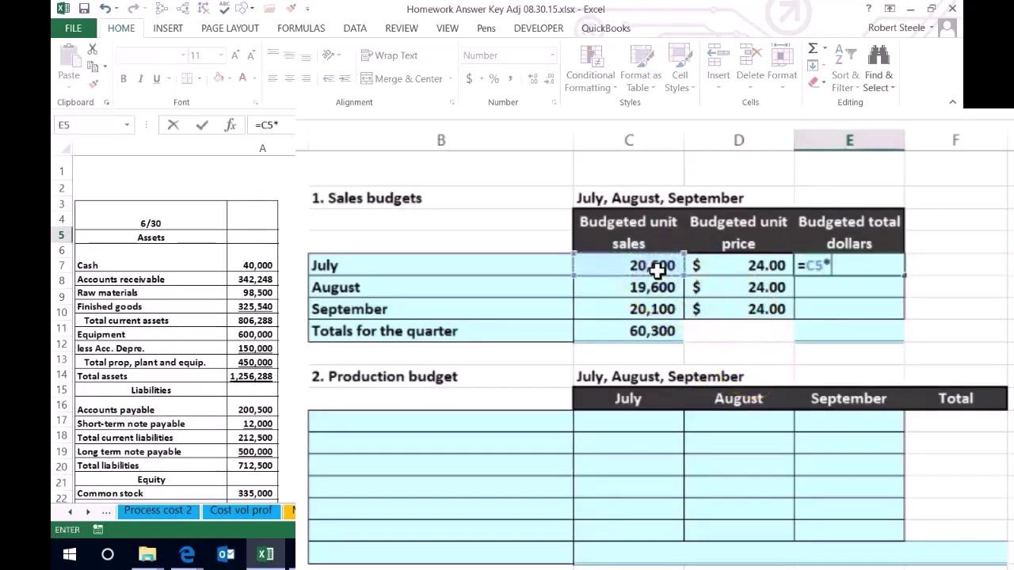
pyautogui.click(762, 266)
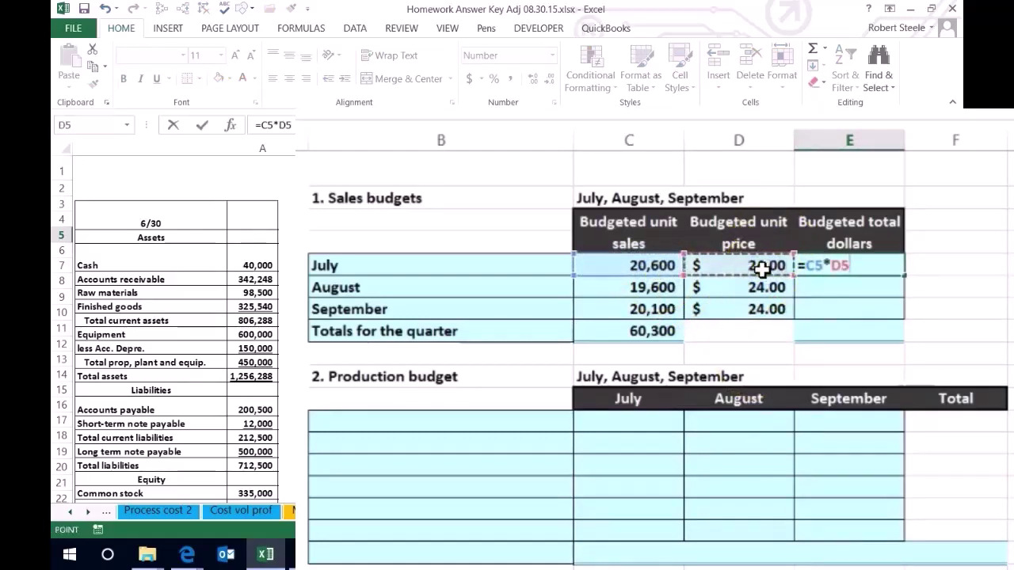
pyautogui.press('Return')
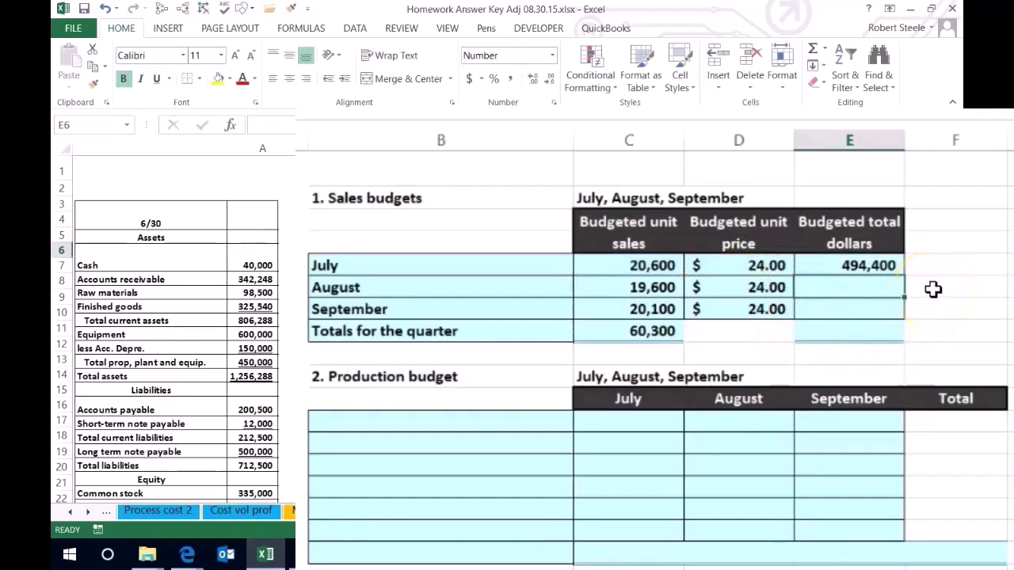
# Step: Calculate August's budgeted total dollars in E6 with the formula =C6*D6
pyautogui.write('=')
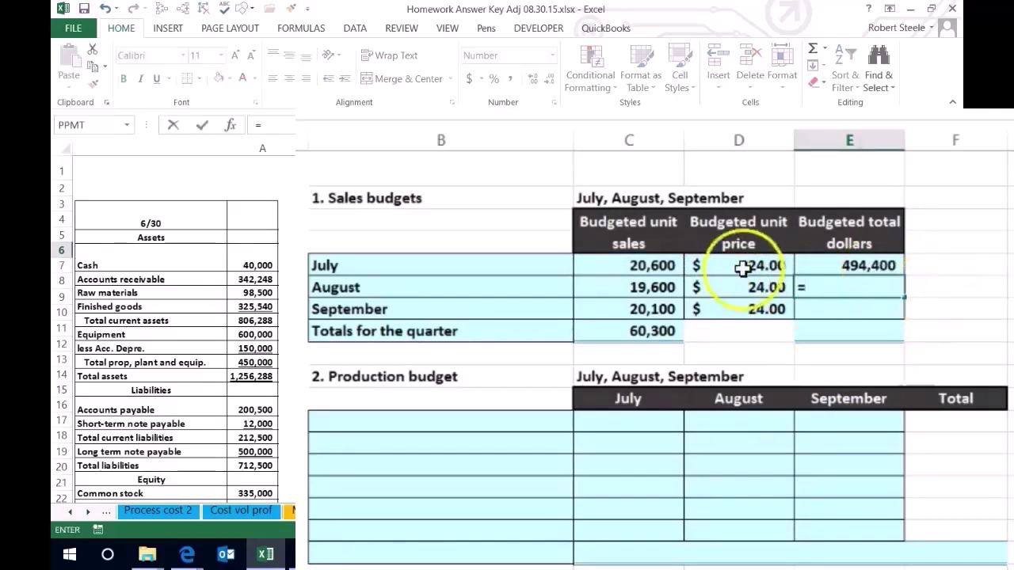
pyautogui.click(632, 289)
pyautogui.write('*')
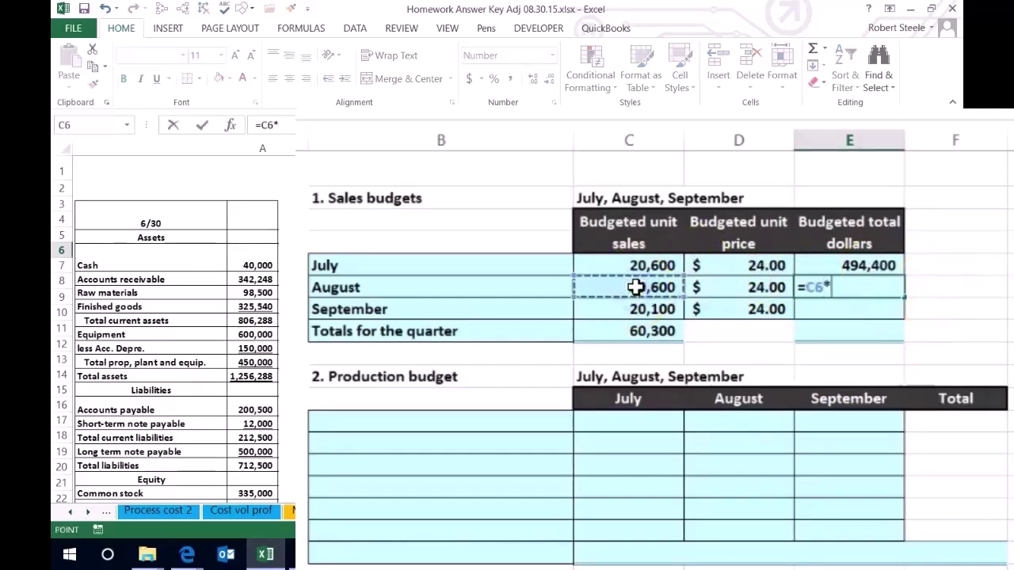
pyautogui.click(719, 286)
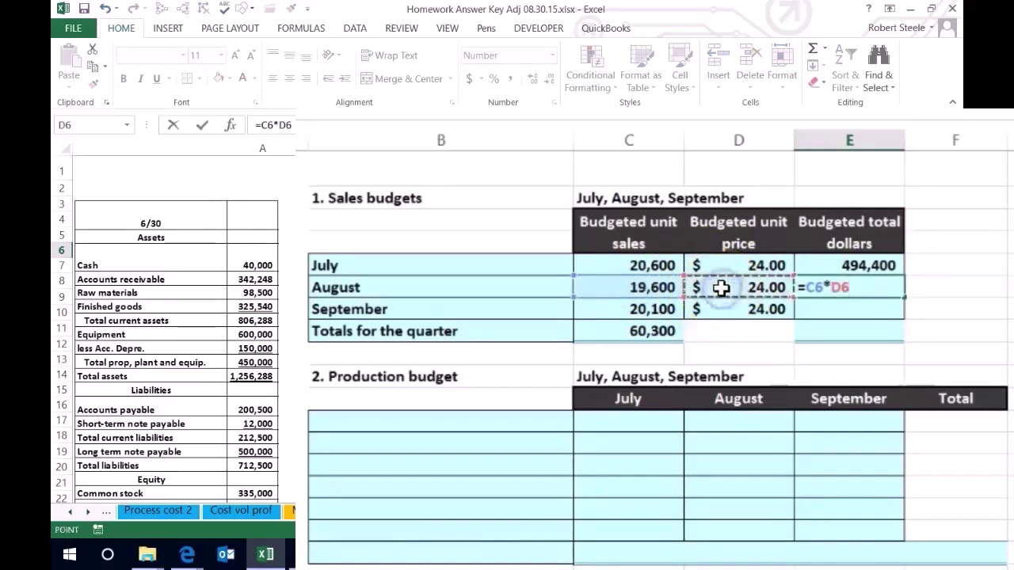
pyautogui.press('Return')
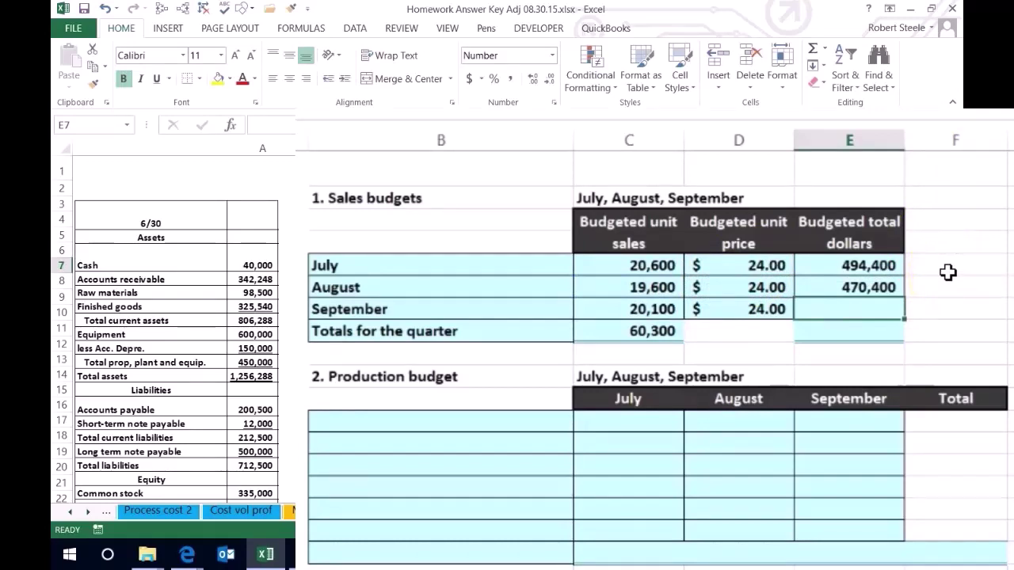
# Step: Calculate September's budgeted total dollars in E7 with the formula =C7*D7
pyautogui.write('=')
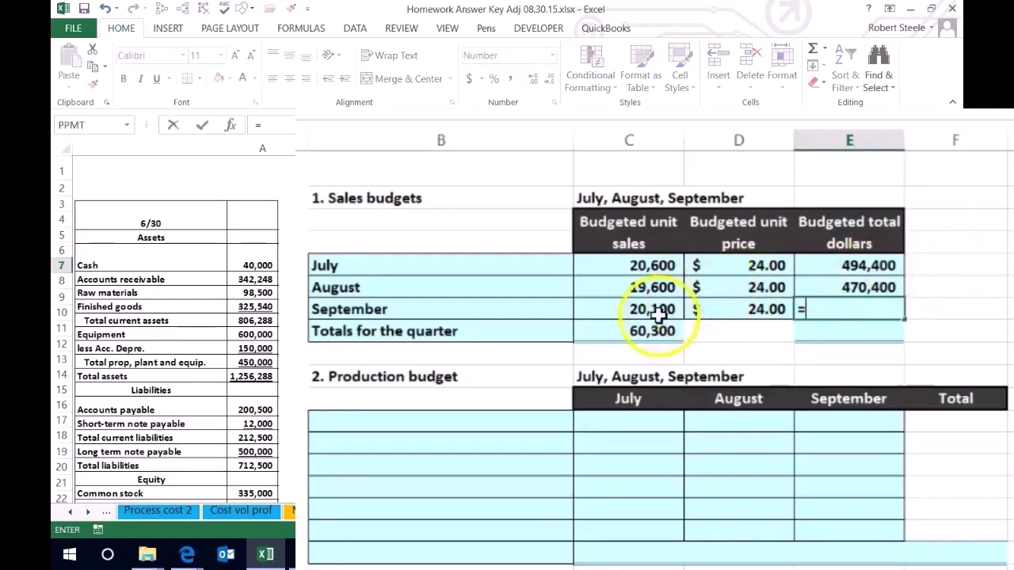
pyautogui.click(656, 313)
pyautogui.write('*')
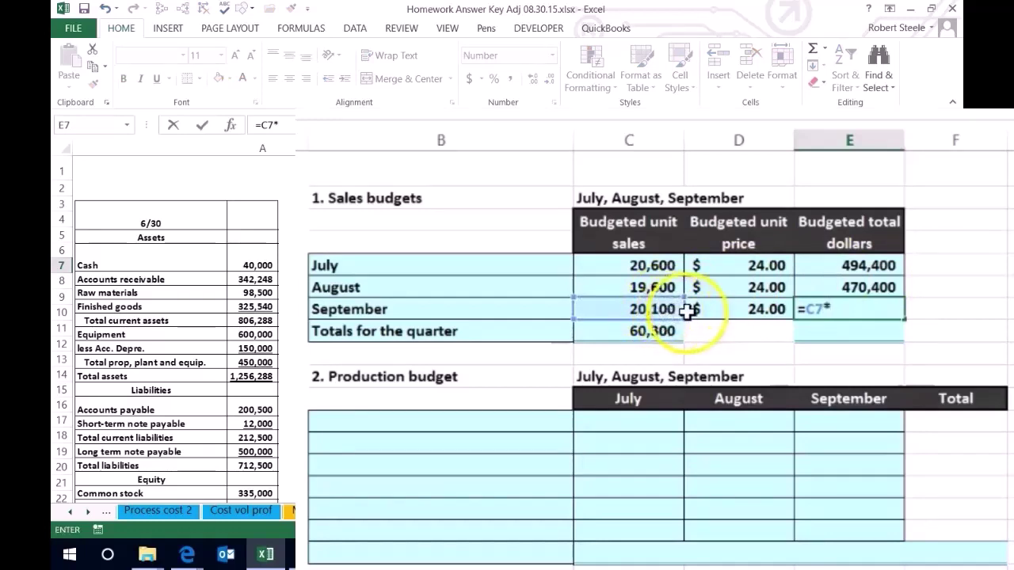
pyautogui.click(736, 310)
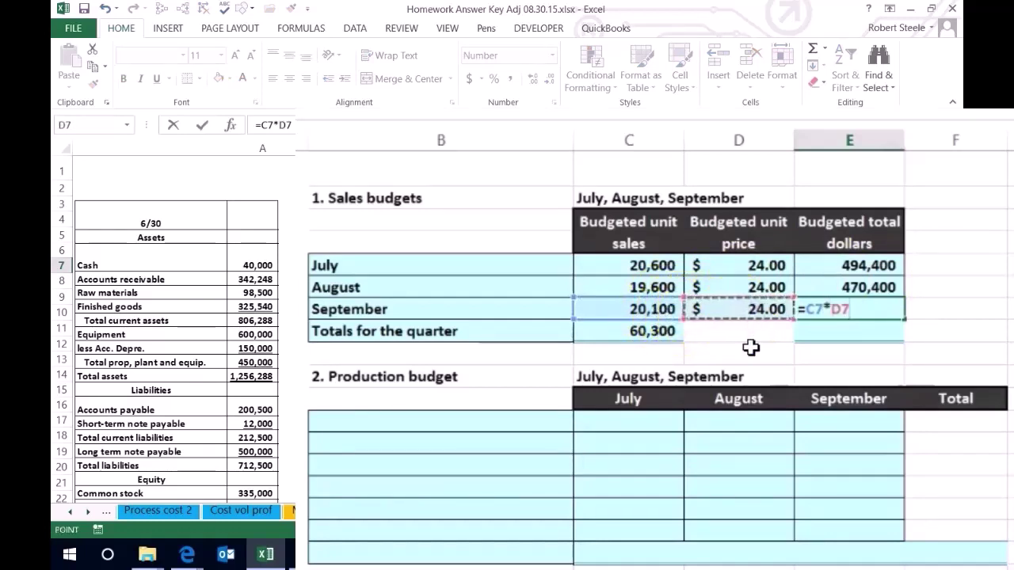
pyautogui.press('Return')
# Step: Total the quarter's budgeted dollars in E8 with a SUM of E5:E7
pyautogui.click(654, 330)
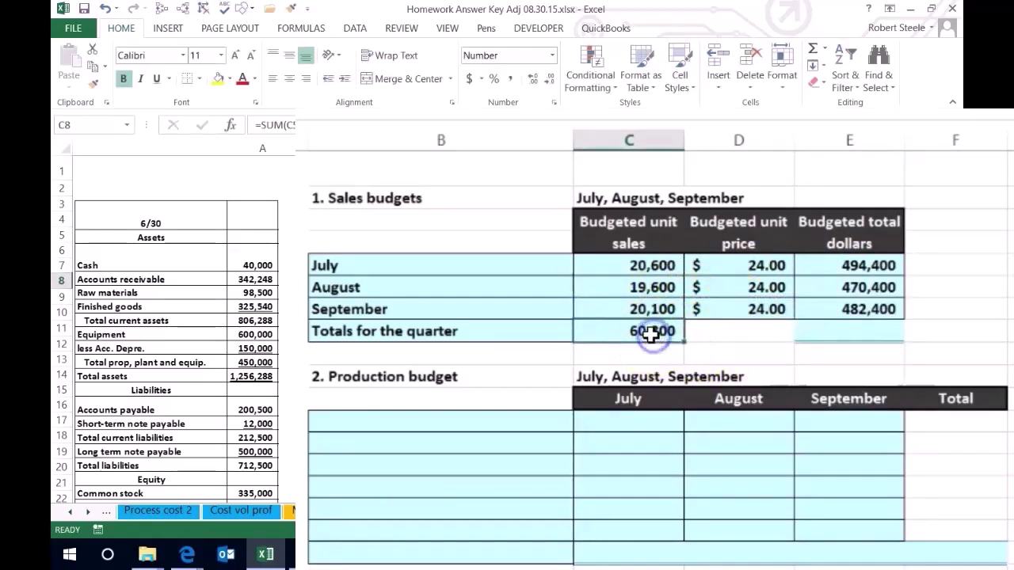
pyautogui.click(849, 335)
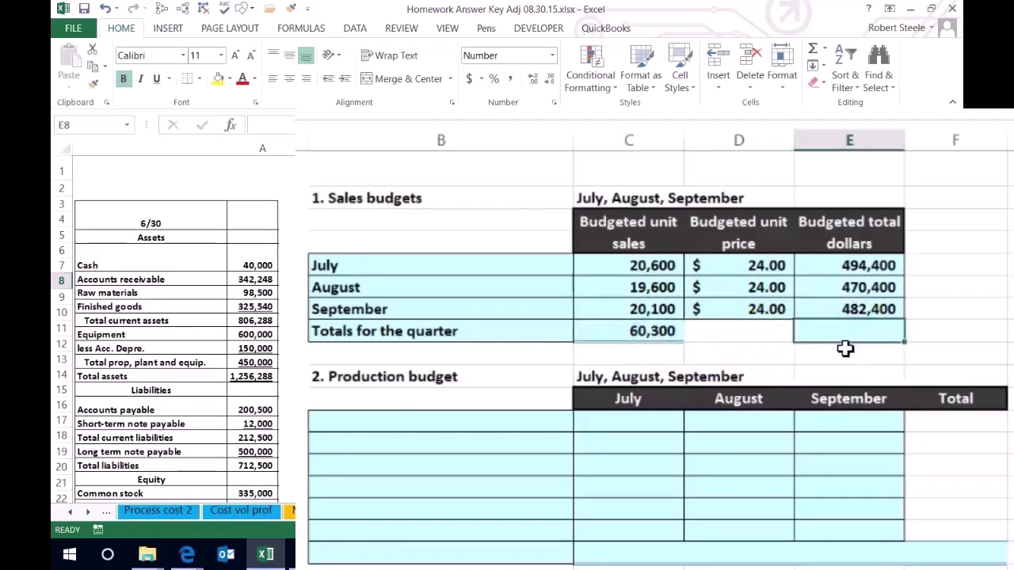
pyautogui.write('=sum(')
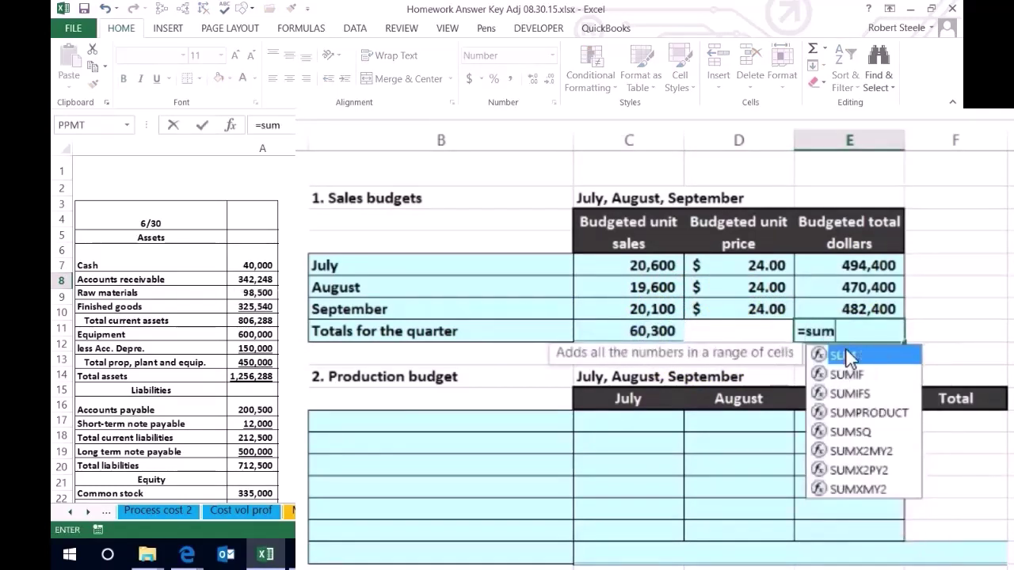
pyautogui.press('Up')
pyautogui.hotkey('shift', 'Up')
pyautogui.hotkey('shift', 'Up')
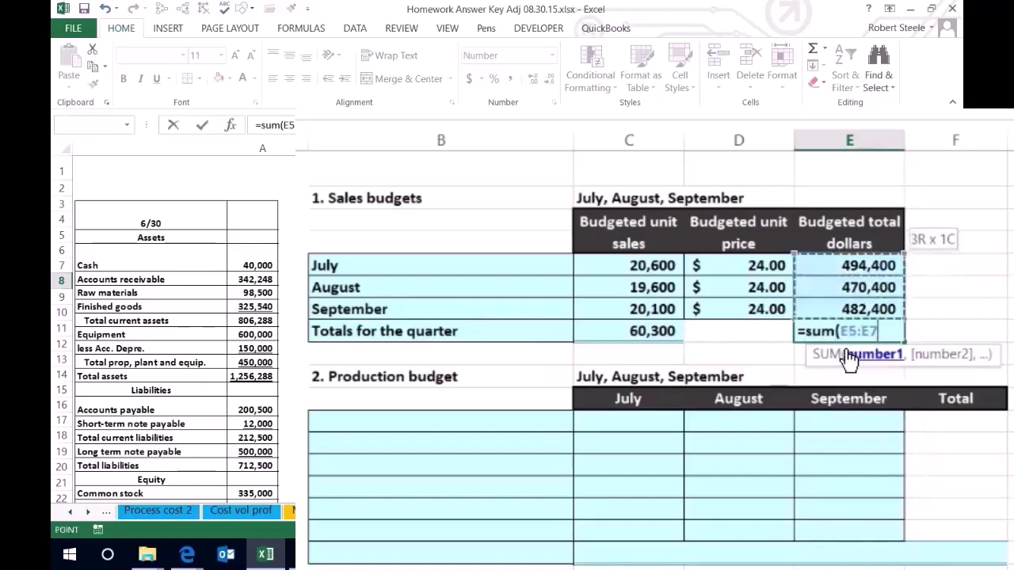
pyautogui.press('Return')
pyautogui.click(836, 348)
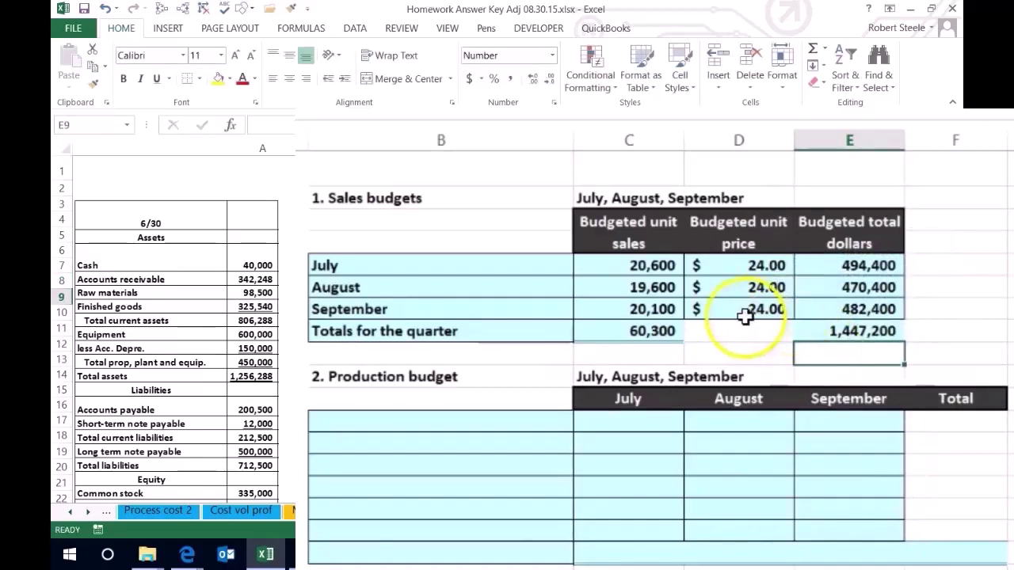
# Step: Copy the currency formatting of the July unit price in D5 onto the budgeted total dollars in E5:E8
pyautogui.click(663, 331)
pyautogui.click(727, 274)
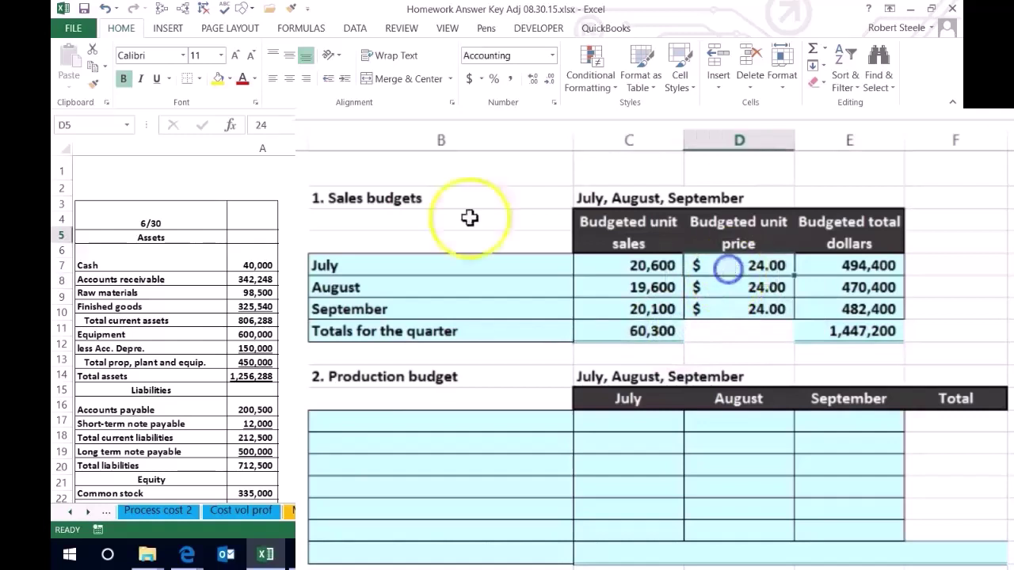
pyautogui.click(93, 82)
pyautogui.moveTo(850, 266)
pyautogui.mouseDown()
pyautogui.moveTo(837, 288)
pyautogui.moveTo(846, 331)
pyautogui.mouseUp()
pyautogui.click(775, 336)
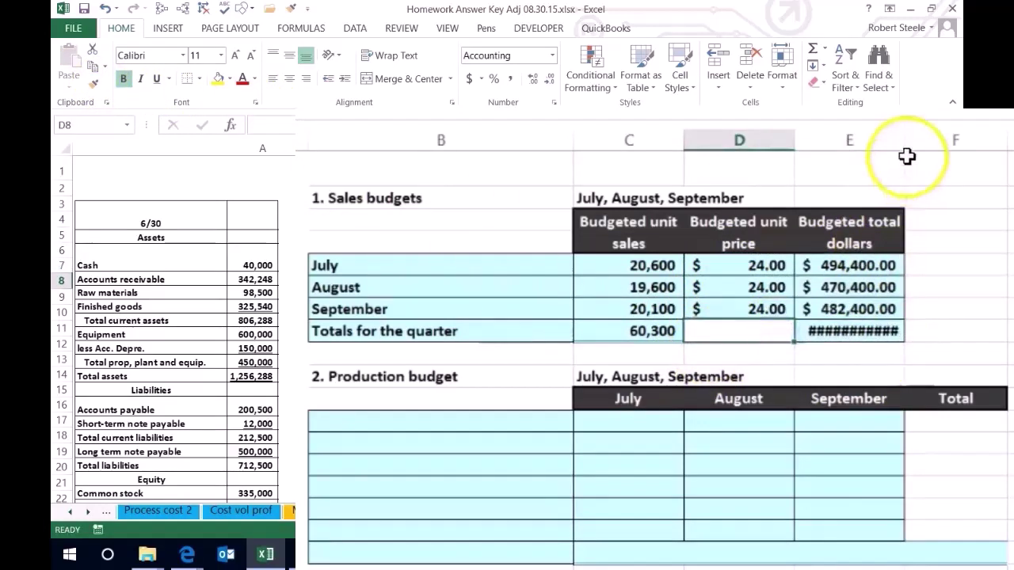
# Step: Reduce the budgeted total dollars in E5:E8 to zero decimal places
pyautogui.moveTo(850, 266); pyautogui.dragTo(850, 331)
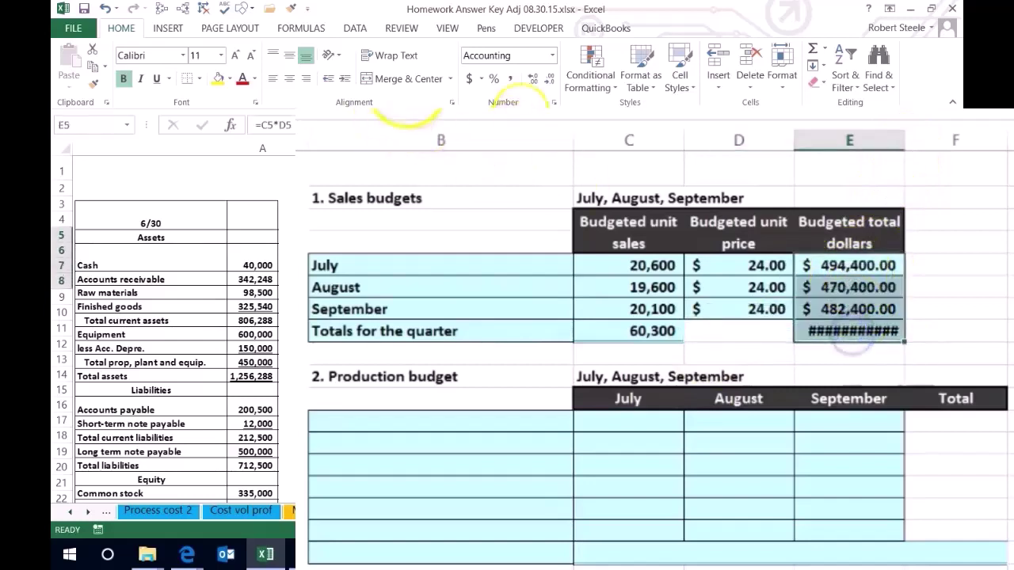
pyautogui.click(534, 79)
pyautogui.click(545, 81)
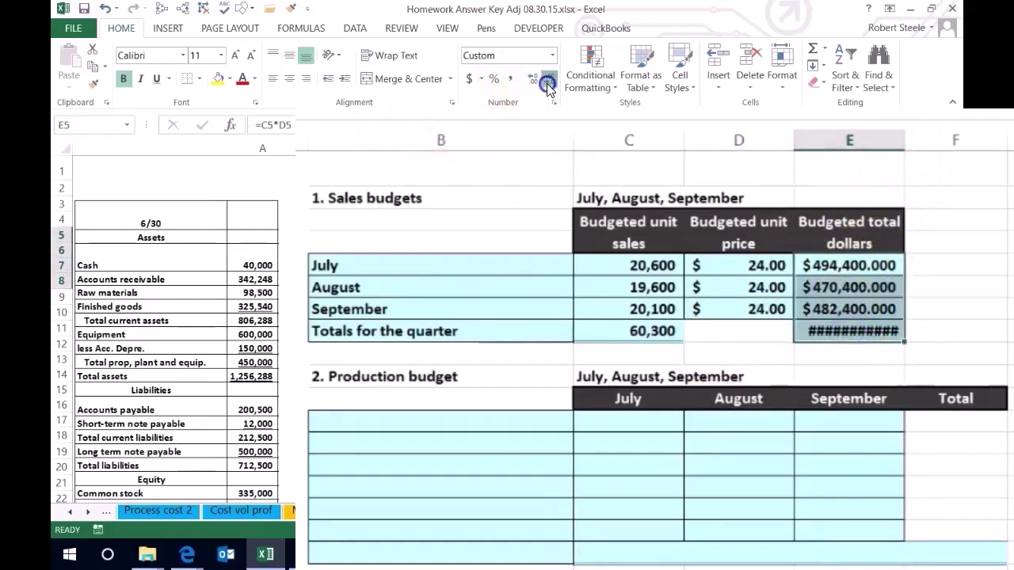
pyautogui.click(545, 81)
pyautogui.click(545, 81)
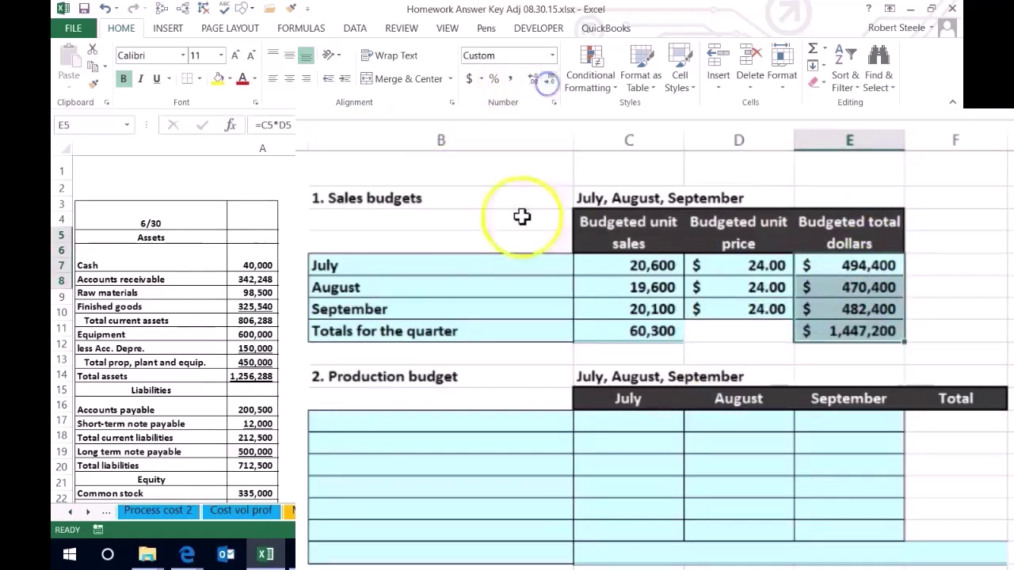
# Step: Apply the Total cell style to the quarter's dollar total in E8, and select the production budget's first label cell, B12
pyautogui.click(820, 331)
pyautogui.click(680, 83)
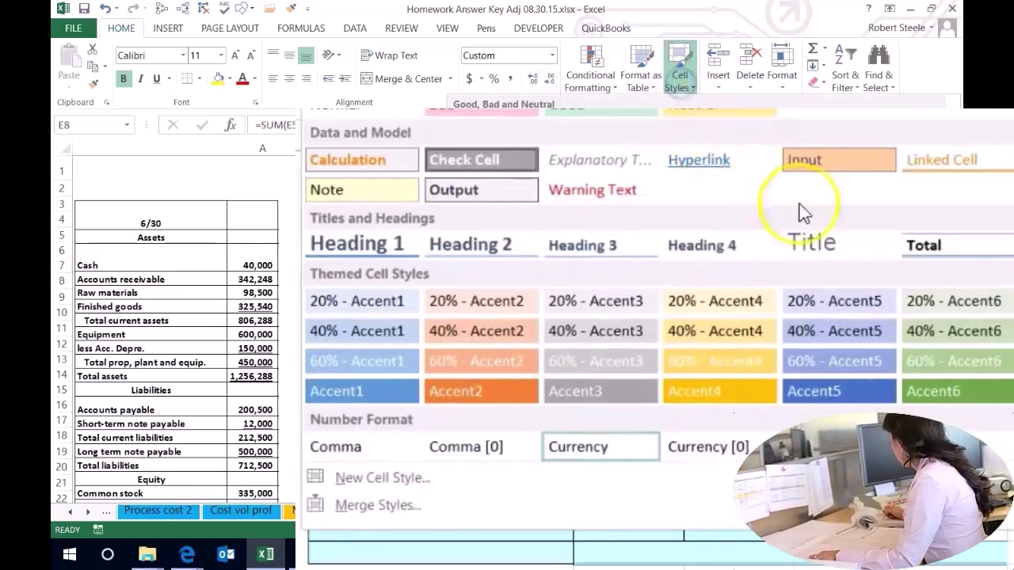
pyautogui.click(919, 245)
pyautogui.click(725, 297)
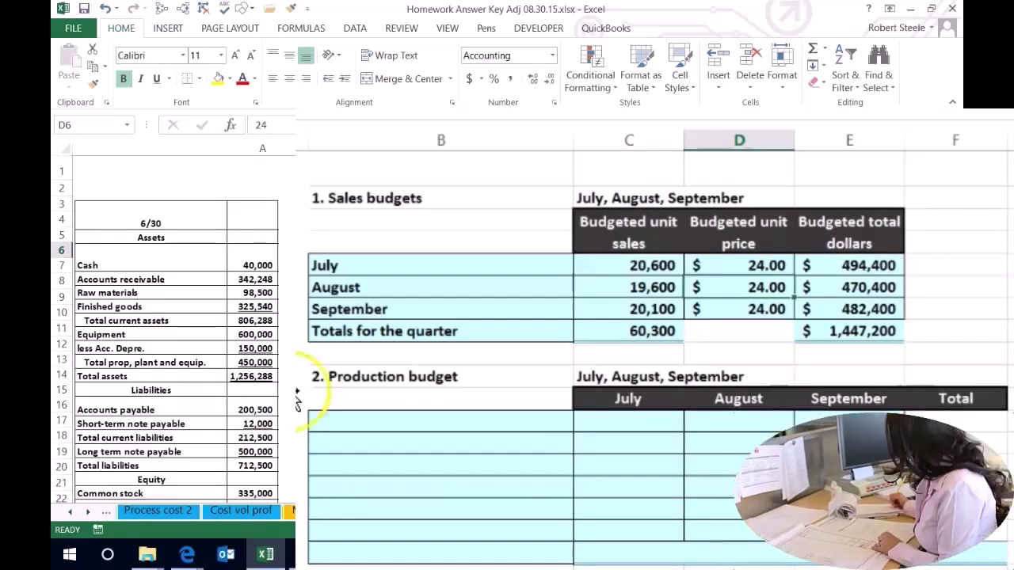
pyautogui.click(595, 336)
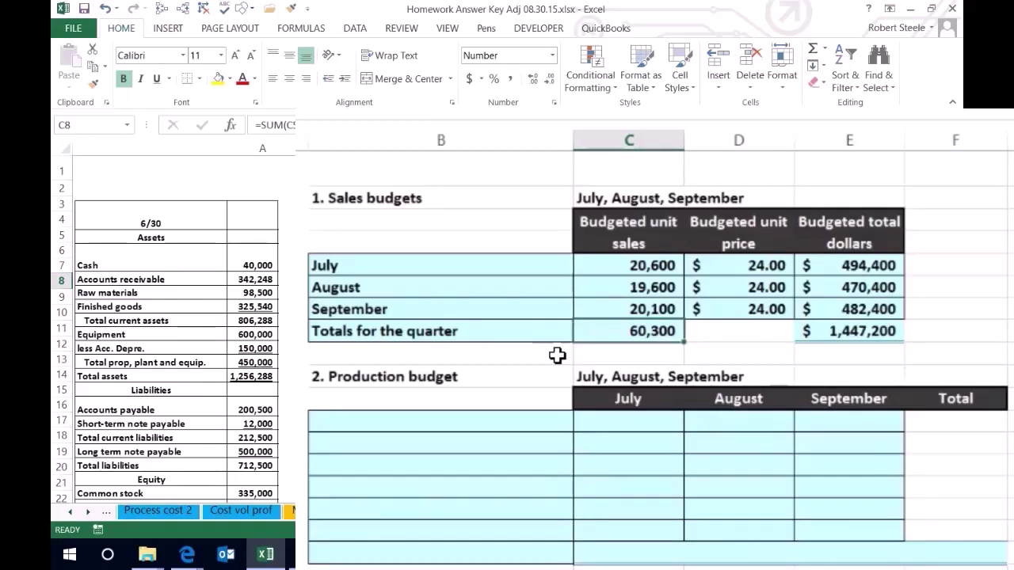
pyautogui.click(329, 420)
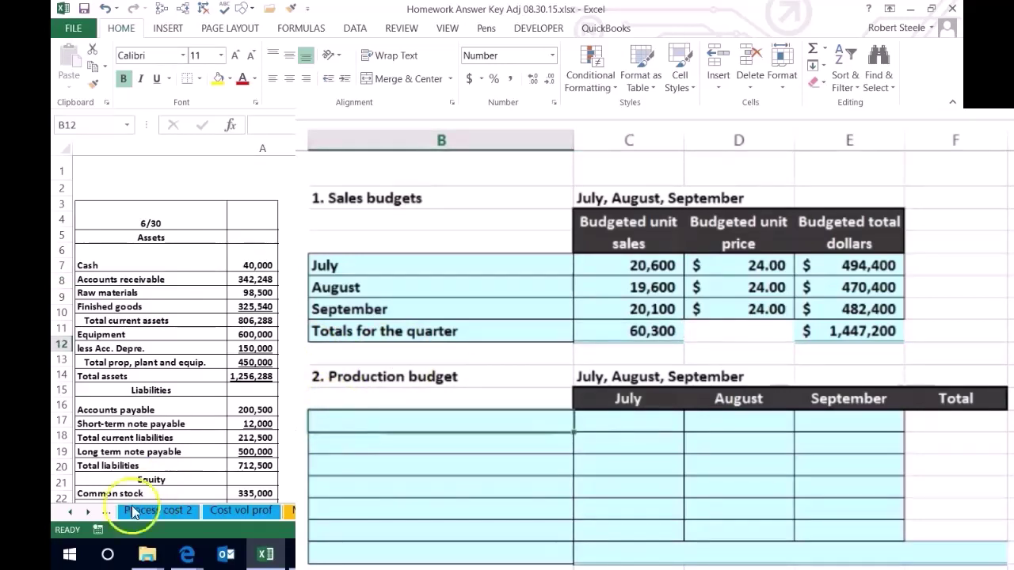
# Step: Label B12 "Budgeted units sales for each month" and link July's units in C12 to the sales budget's C5
pyautogui.click(79, 519)
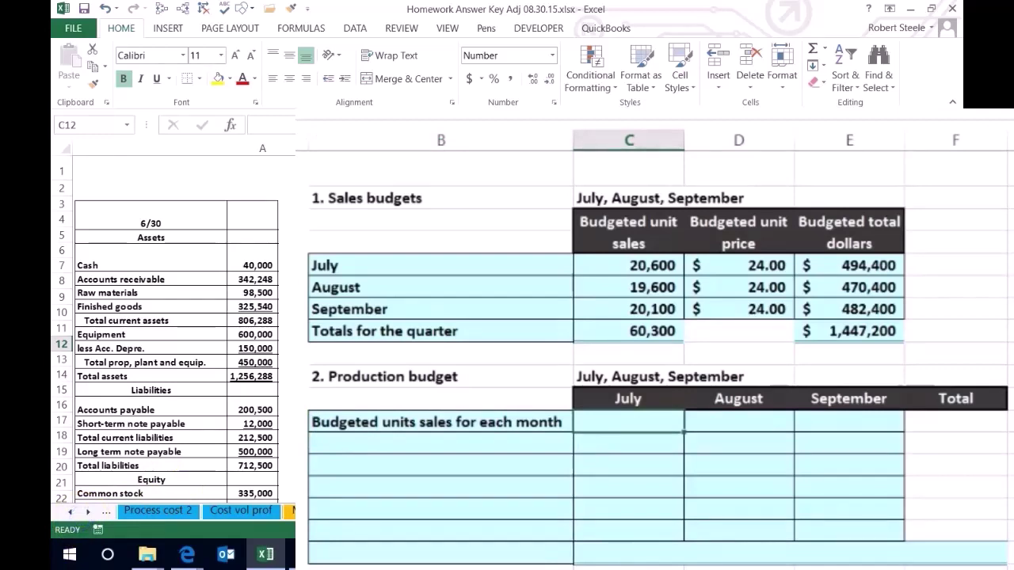
pyautogui.write('=')
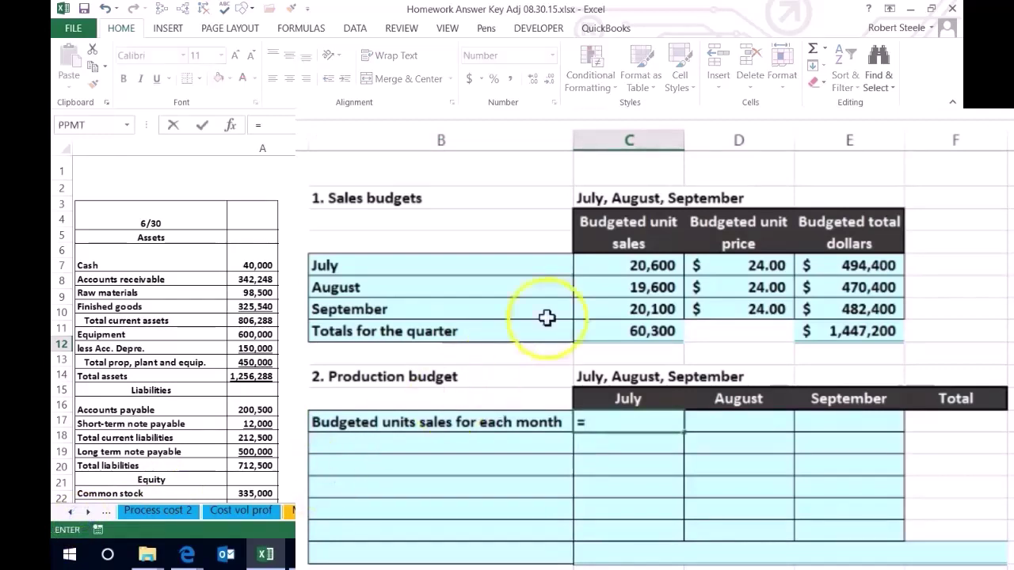
pyautogui.click(612, 267)
pyautogui.press('Return')
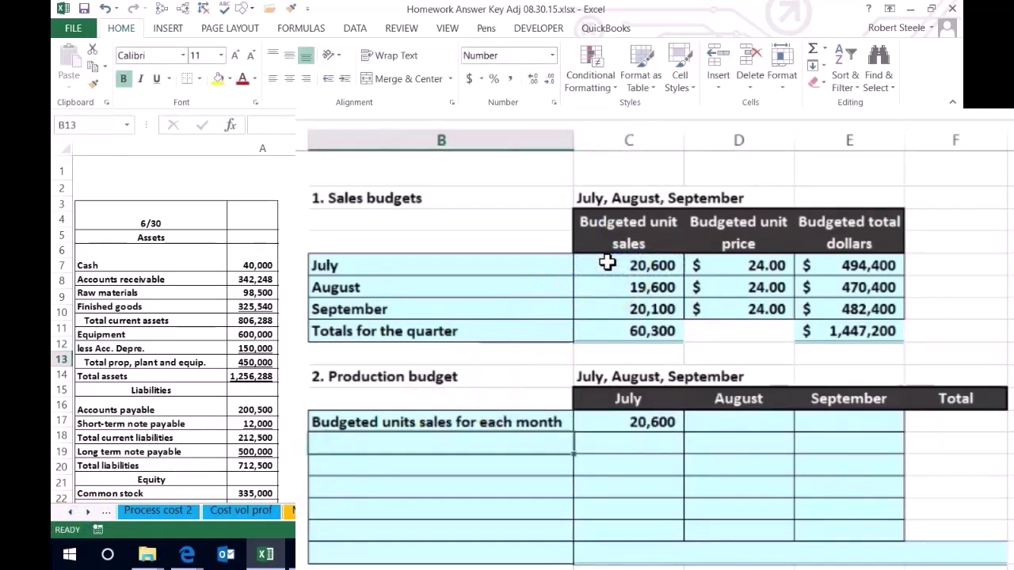
# Step: Link August's and September's budgeted unit sales in D12 and E12 to C6 and C7 of the sales budget
pyautogui.press('Right')
pyautogui.press('Up')
pyautogui.click(763, 474)
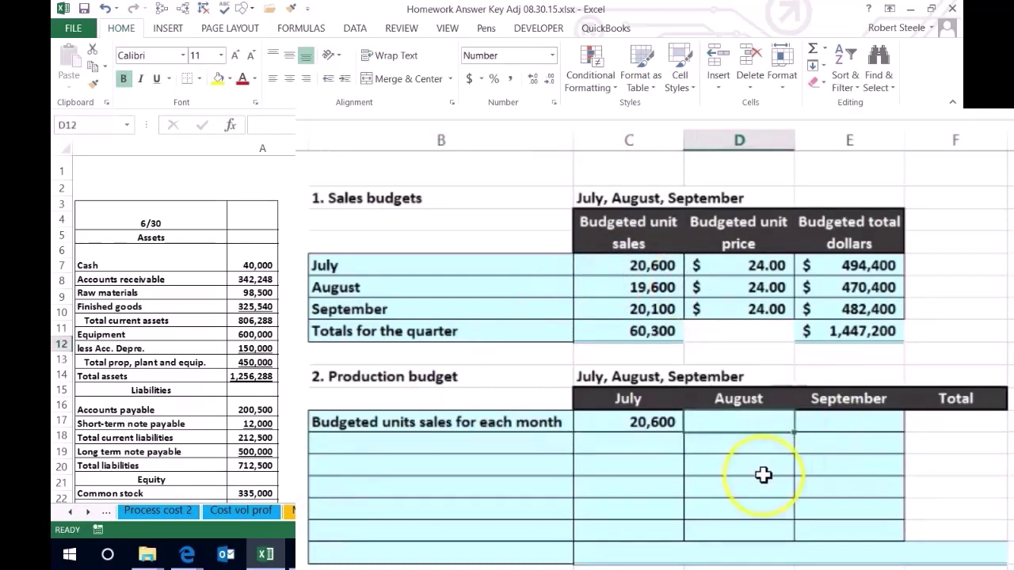
pyautogui.write('=')
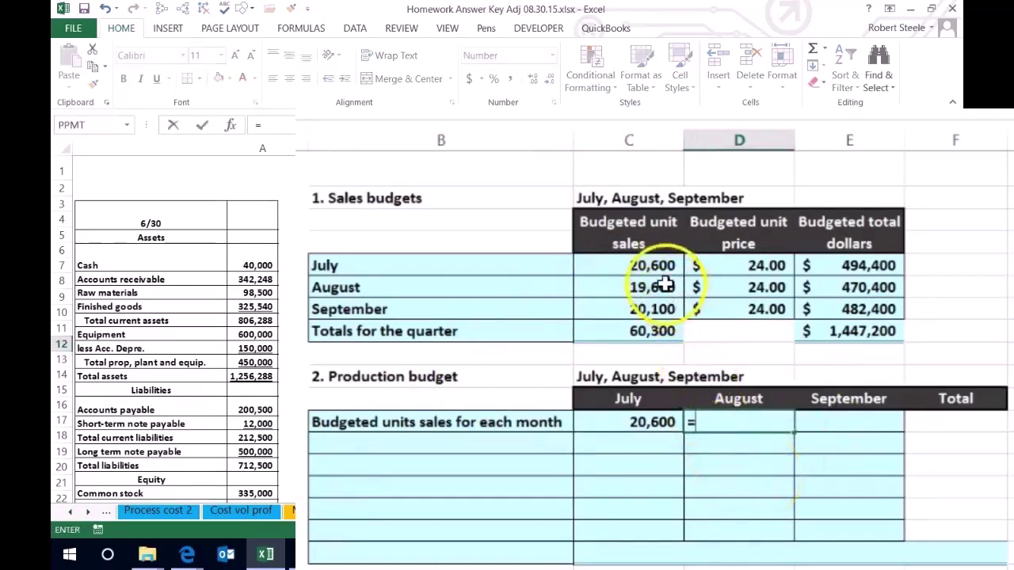
pyautogui.click(663, 283)
pyautogui.press('Tab')
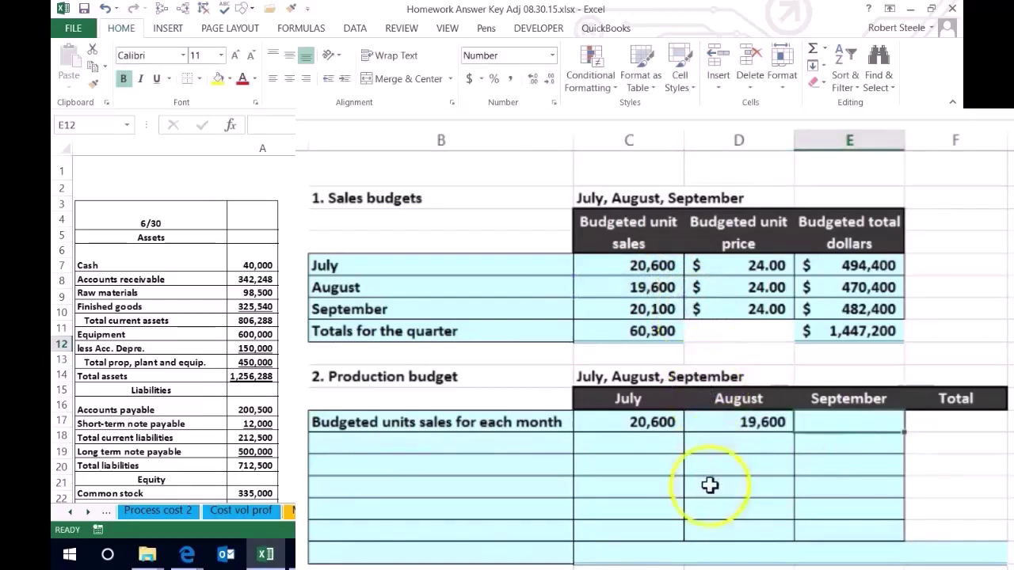
pyautogui.write('=')
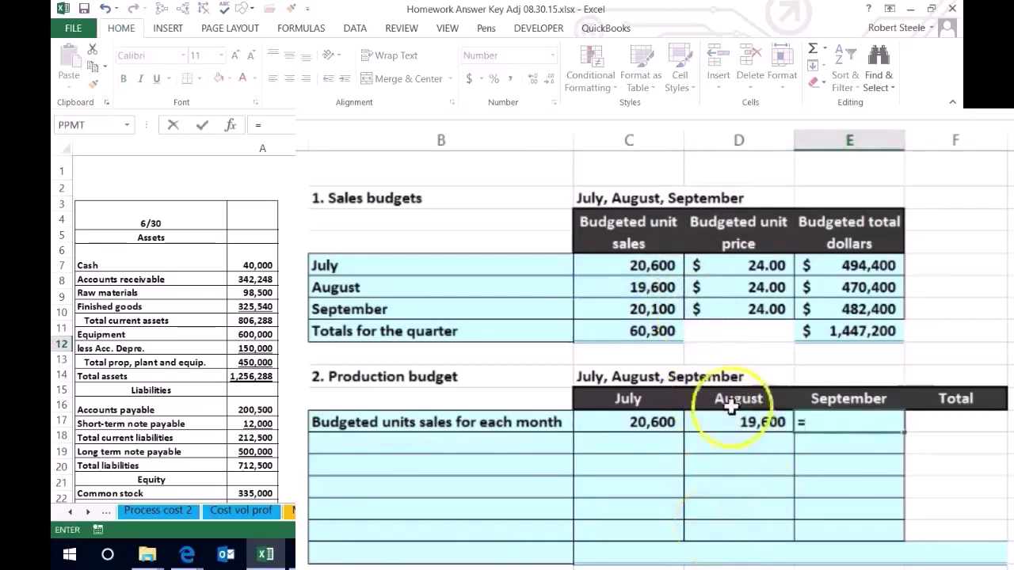
pyautogui.click(649, 311)
pyautogui.press('Return')
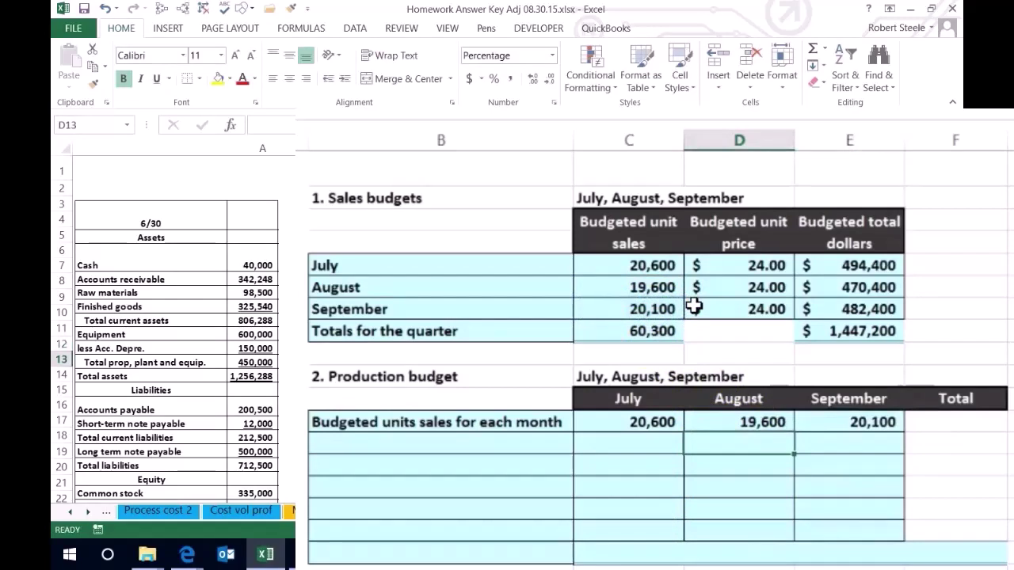
# Step: Label B13 "Next months' budgetes sales (units)" and check the ending finished goods percentage in the problem data
pyautogui.click(648, 268)
pyautogui.click(640, 420)
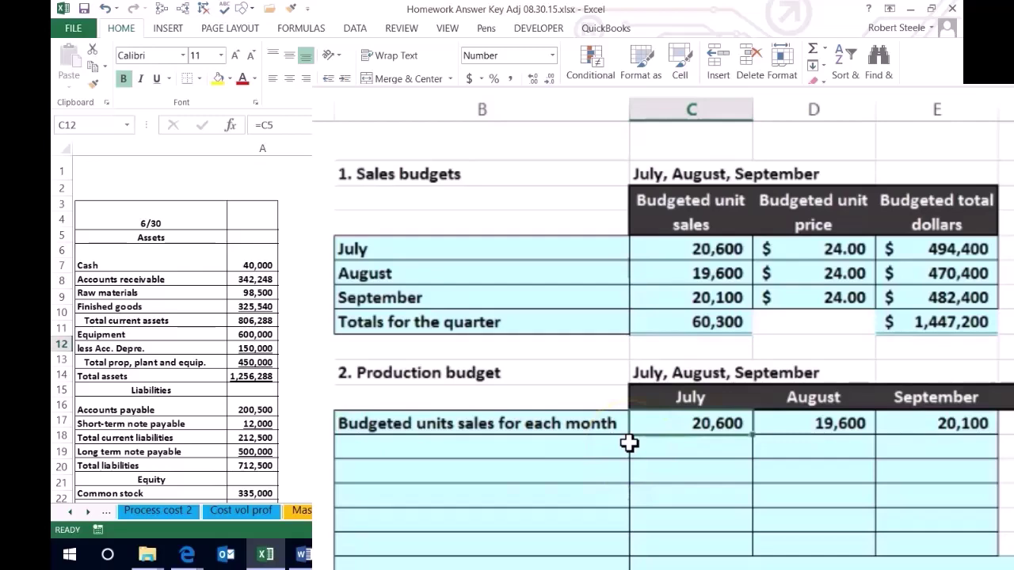
pyautogui.press('Return')
pyautogui.scroll(-4, 182, 333)
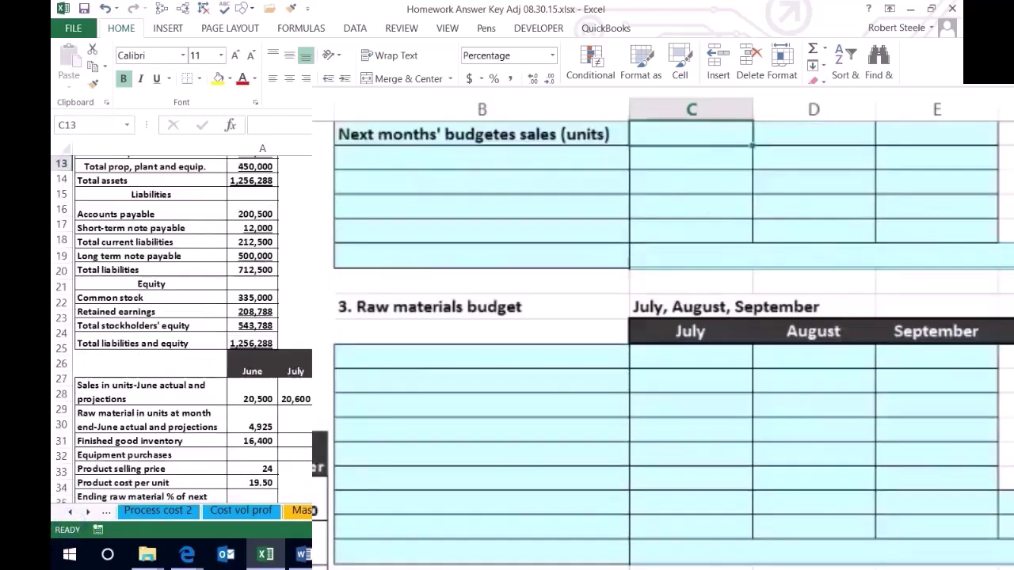
pyautogui.scroll(-4, 182, 333)
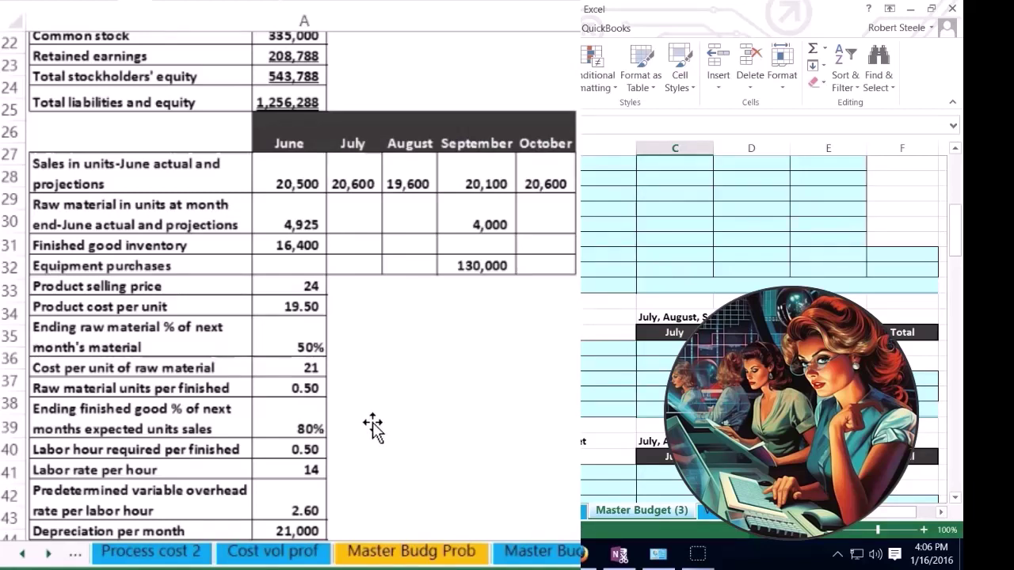
pyautogui.click(392, 425)
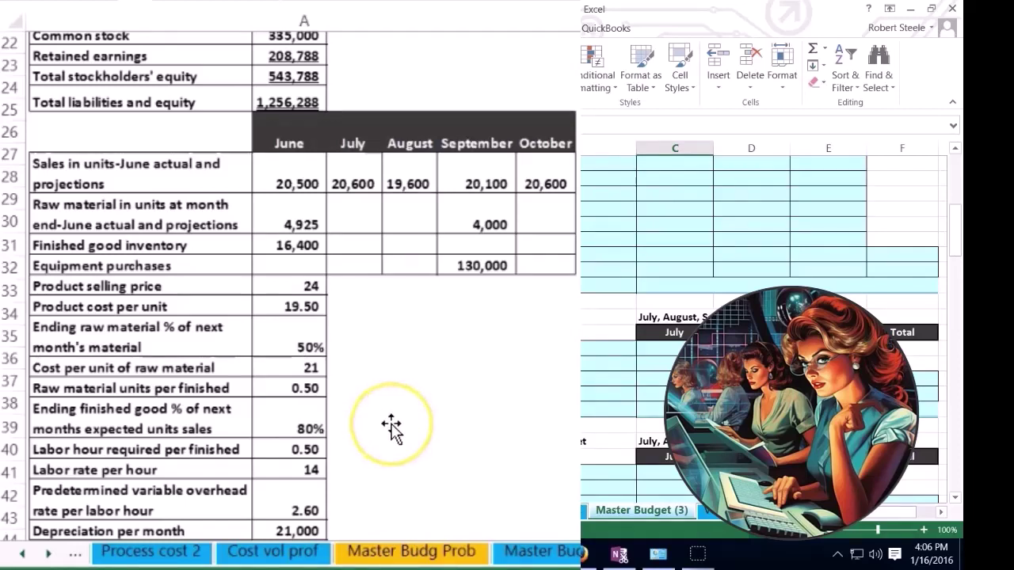
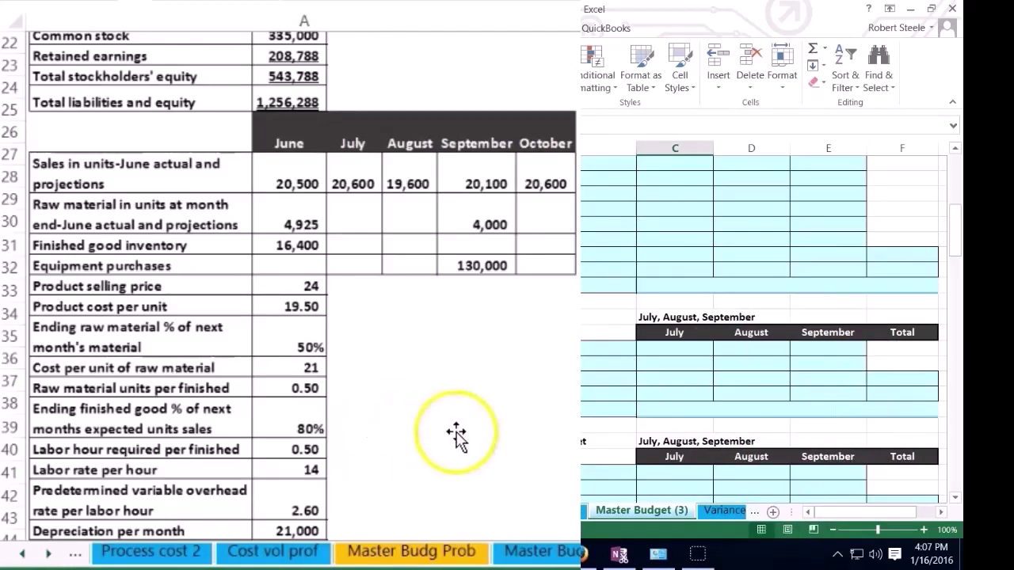
pyautogui.scroll(6, 454, 437)
pyautogui.scroll(1, 461, 435)
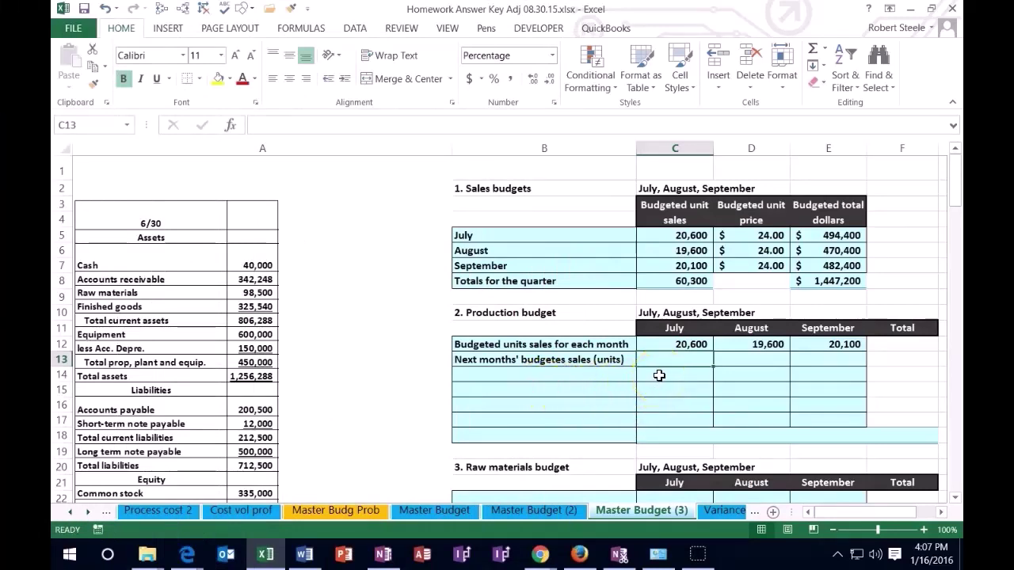
# Step: Link July's next-month sales in C13 to August's unit sales in C6, formatted as a number without decimals
pyautogui.write('=')
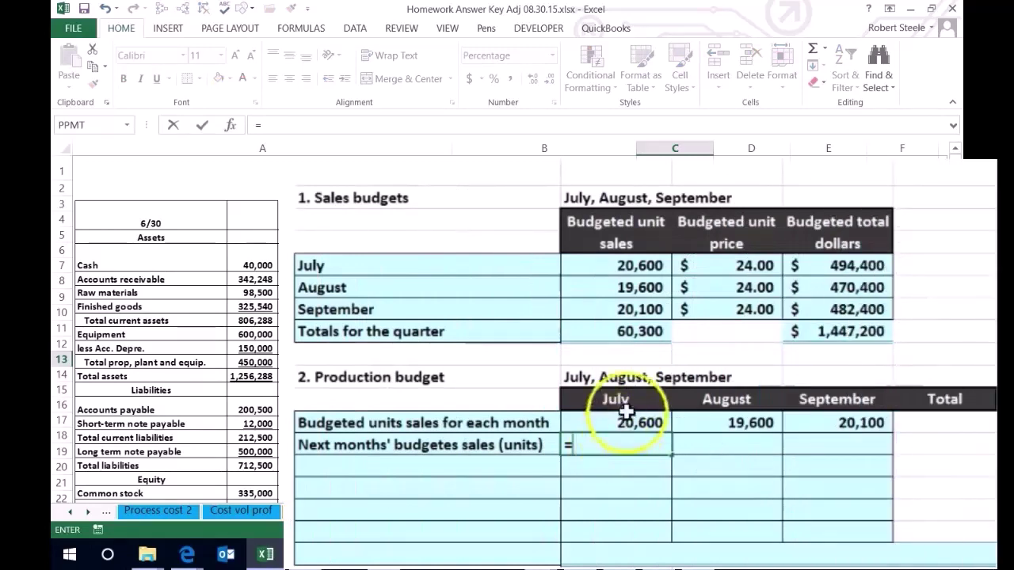
pyautogui.click(620, 288)
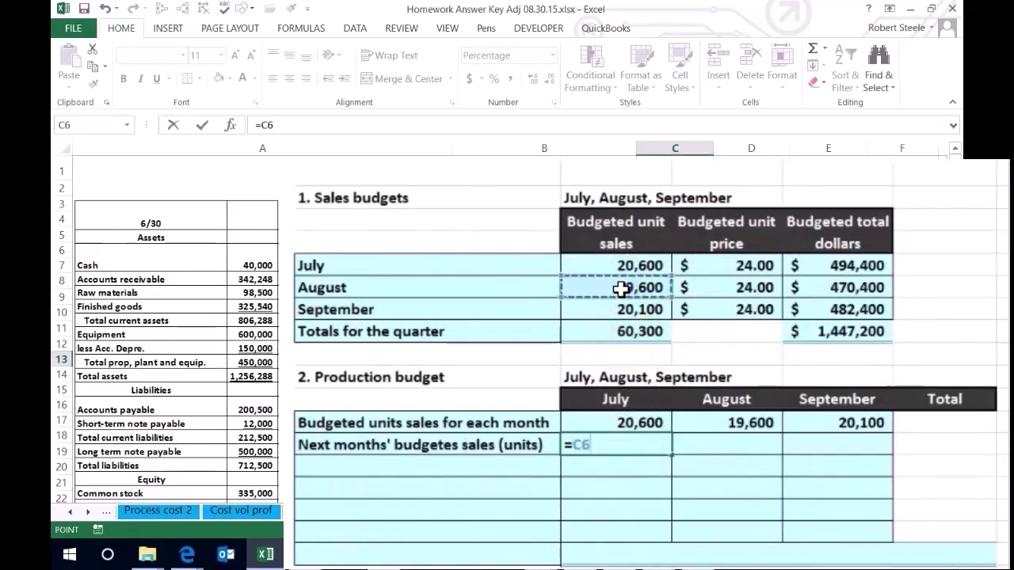
pyautogui.press('Return')
pyautogui.press('Up')
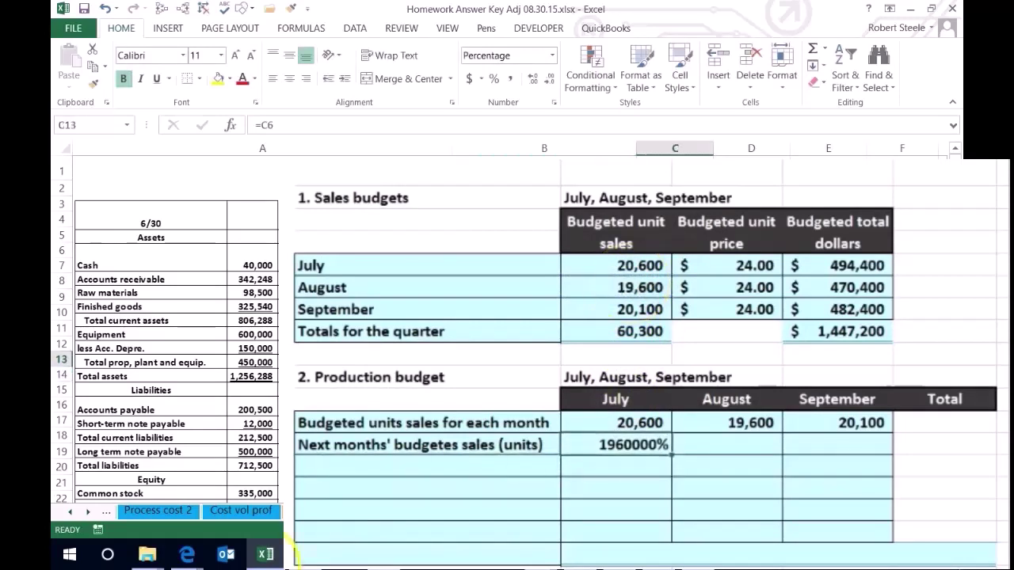
pyautogui.hotkey('ctrl', 'shift', '1')
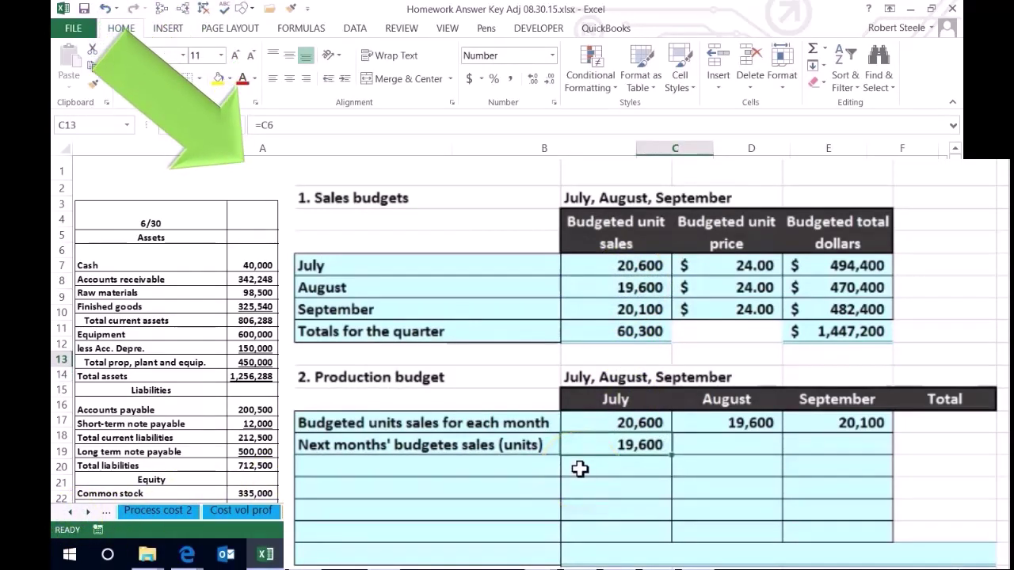
# Step: Enter 0.8 in C14 as July's ending inventory ratio and format it as a percentage
pyautogui.click(580, 469)
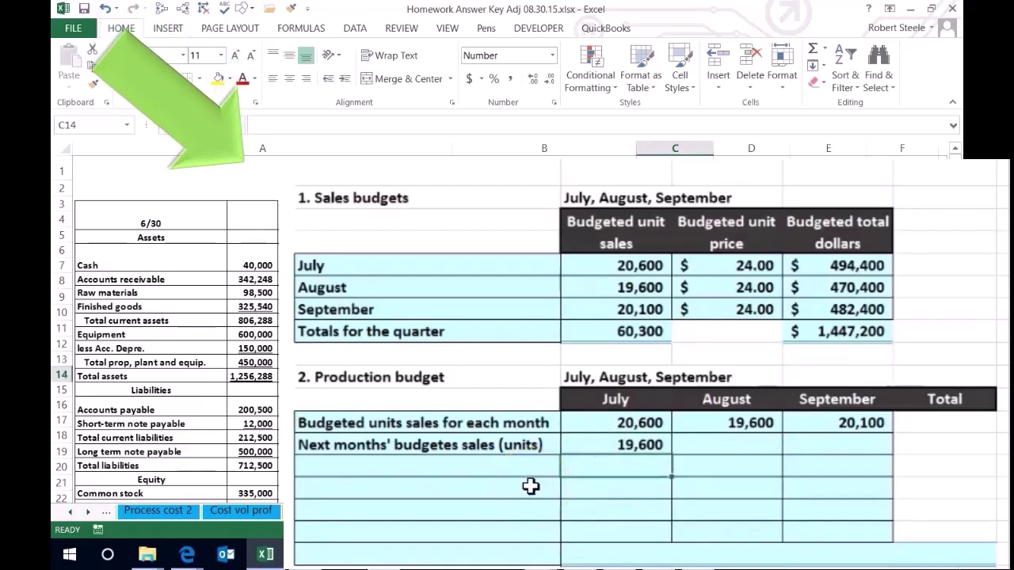
pyautogui.write('.8')
pyautogui.hotkey('ctrl', 'Return')
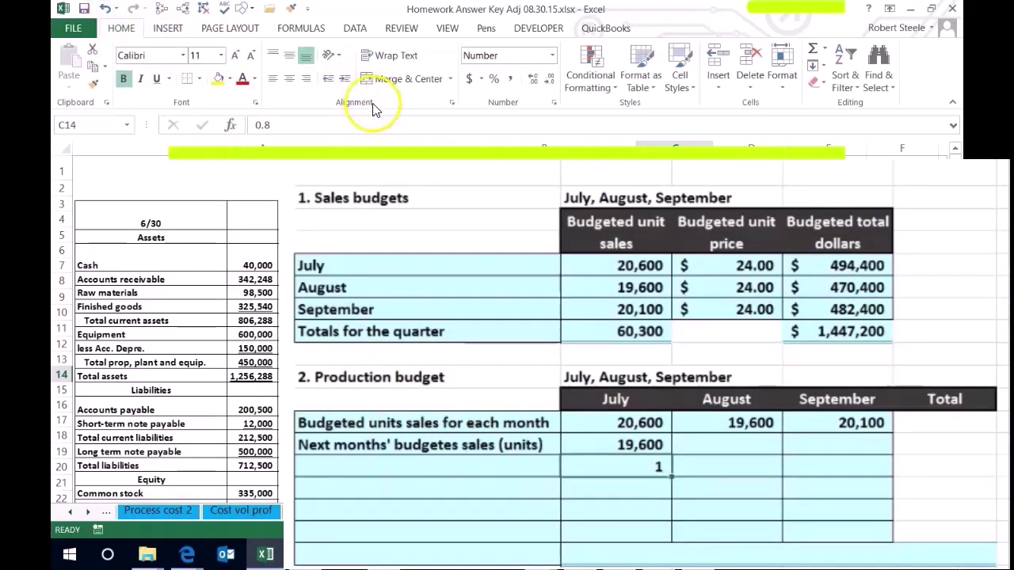
pyautogui.click(493, 79)
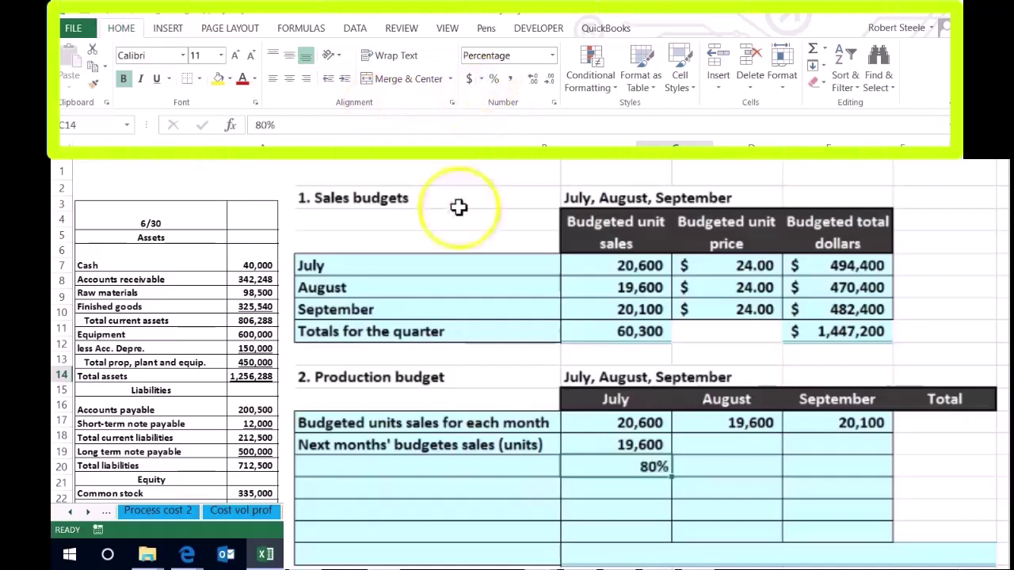
# Step: Calculate July's ending finished goods inventory in C15 with the formula =C13*C14
pyautogui.click(577, 484)
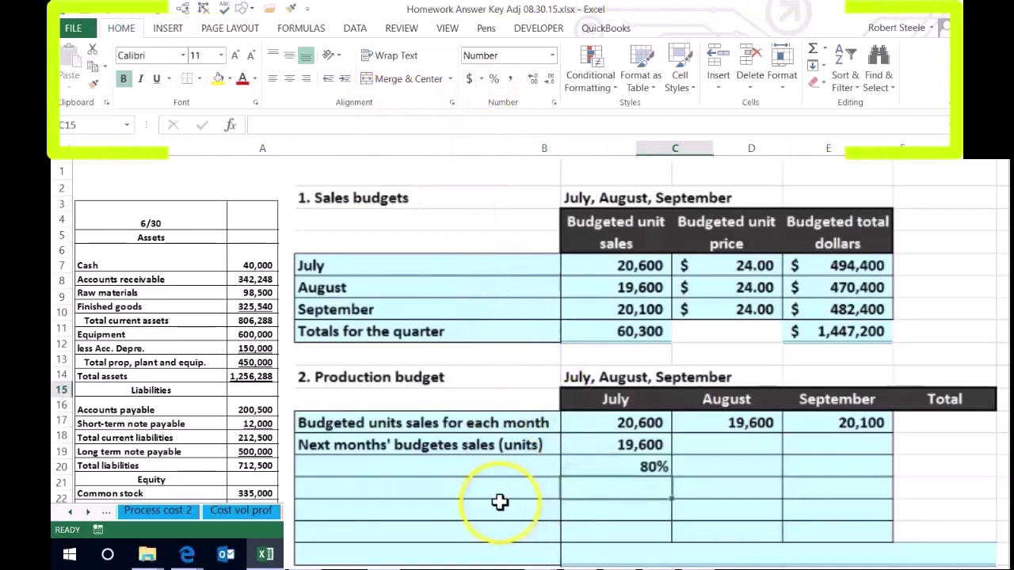
pyautogui.write('=')
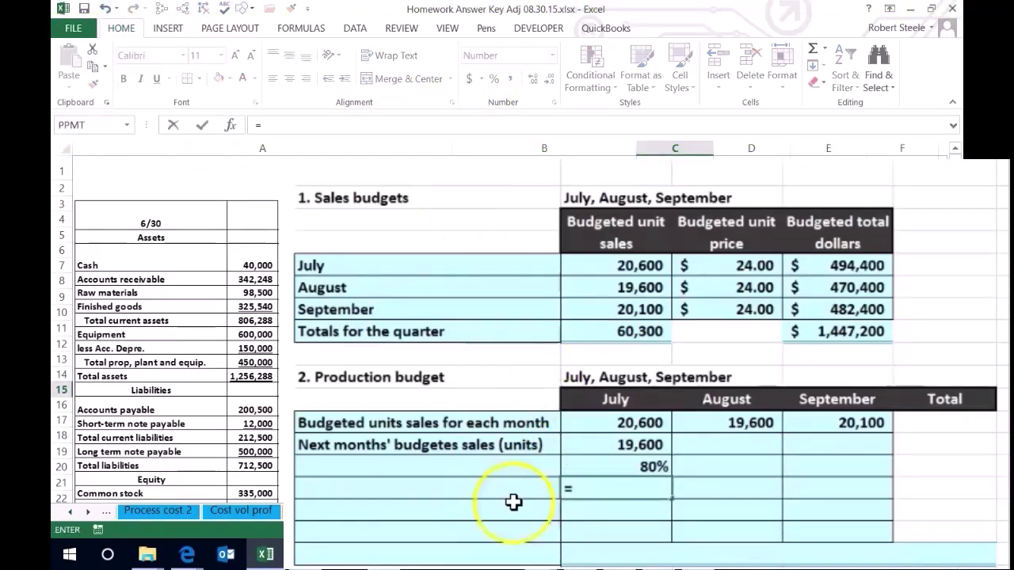
pyautogui.click(596, 448)
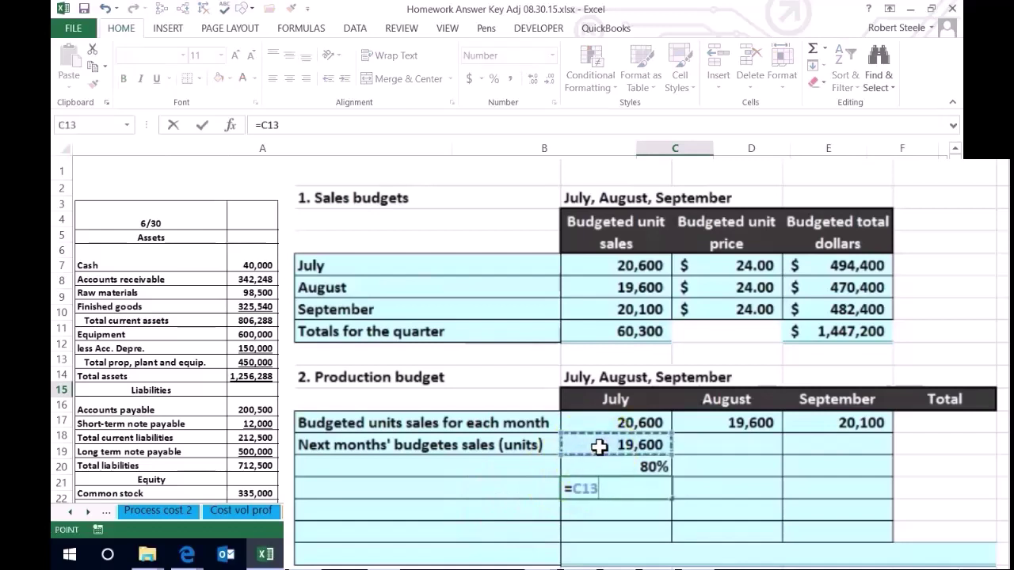
pyautogui.write('*')
pyautogui.click(623, 462)
pyautogui.press('Return')
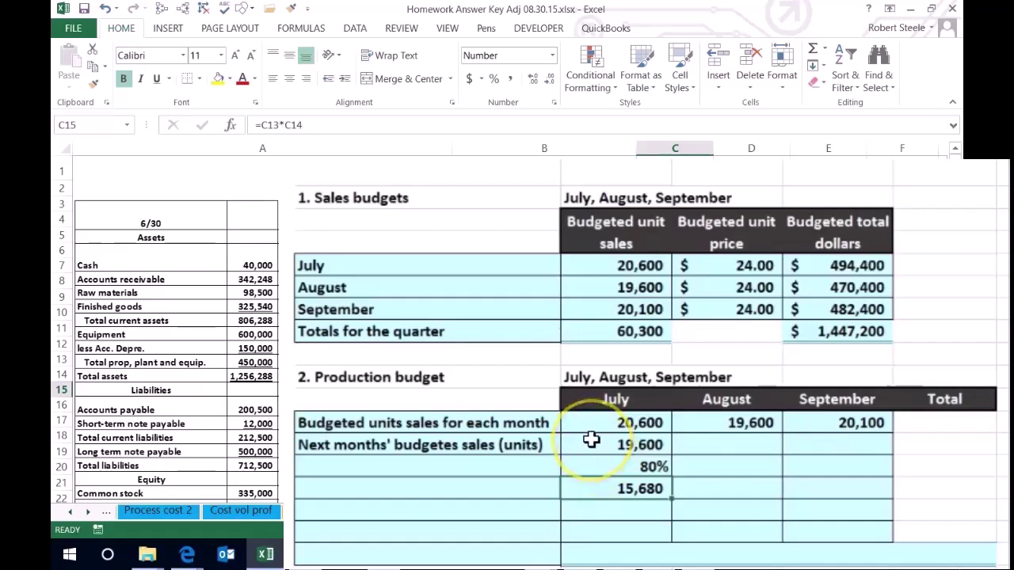
# Step: Link August's next-month sales in D13 to September's unit sales in C7
pyautogui.click(703, 450)
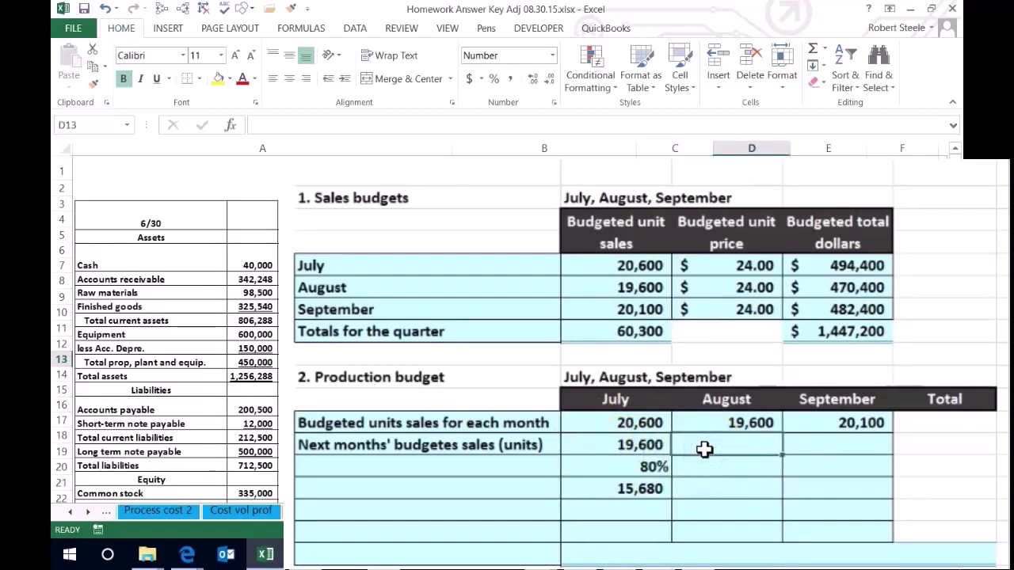
pyautogui.write('=')
pyautogui.click(634, 310)
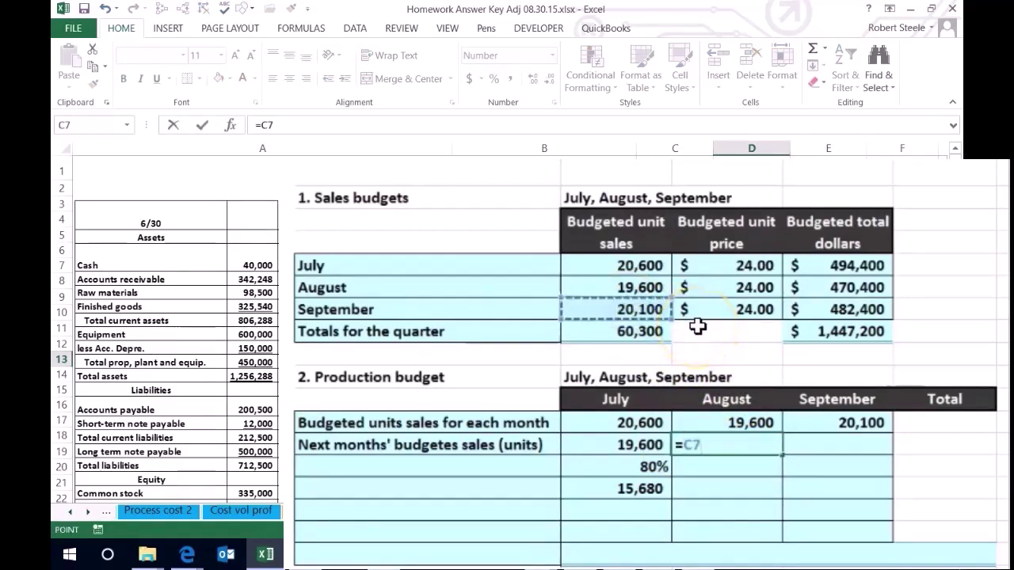
pyautogui.hotkey('ctrl', 'Return')
# Step: Enter 0.8 in D14 as August's ending inventory ratio and format it as a percentage
pyautogui.press('Return')
pyautogui.write('.8')
pyautogui.hotkey('ctrl', 'Return')
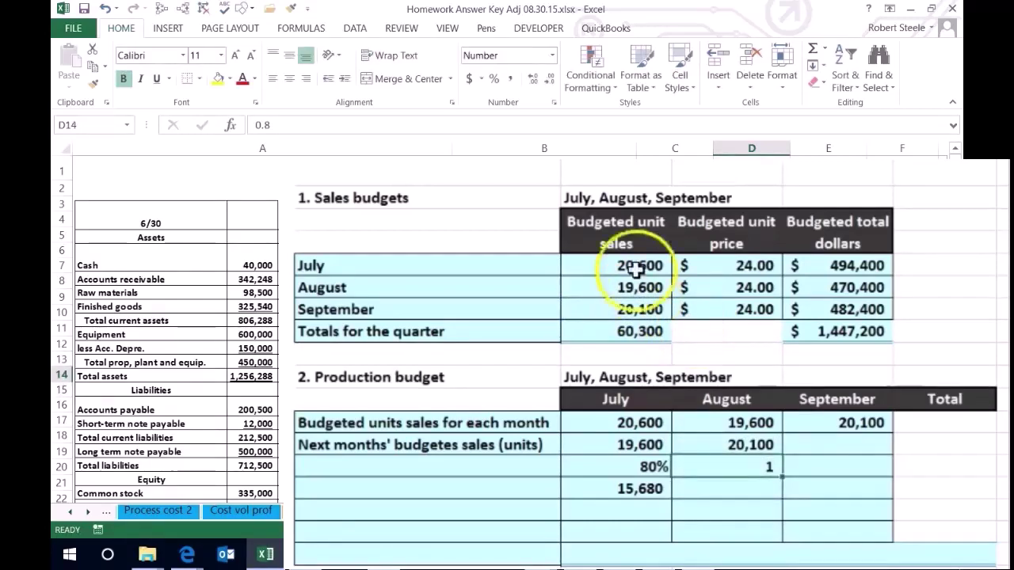
pyautogui.click(493, 79)
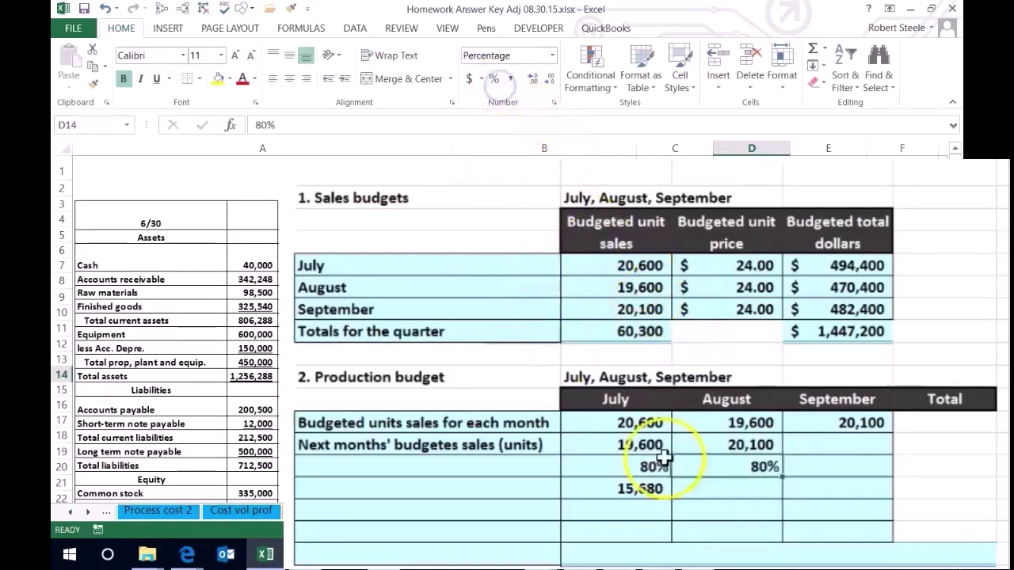
# Step: Calculate August's ending finished goods inventory in D15 with the formula =D13*D14
pyautogui.click(715, 495)
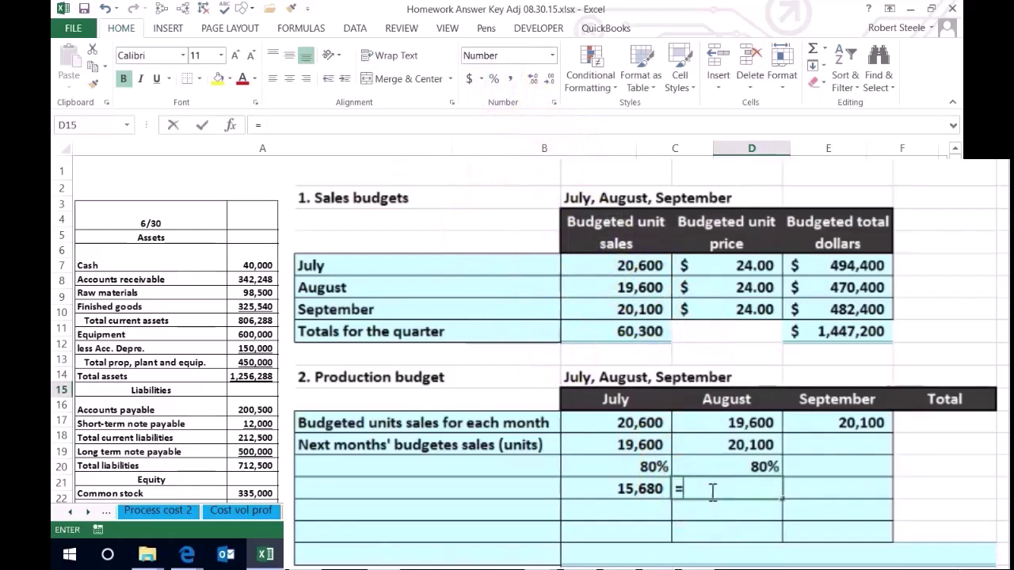
pyautogui.write('=')
pyautogui.click(716, 442)
pyautogui.write('*')
pyautogui.click(727, 466)
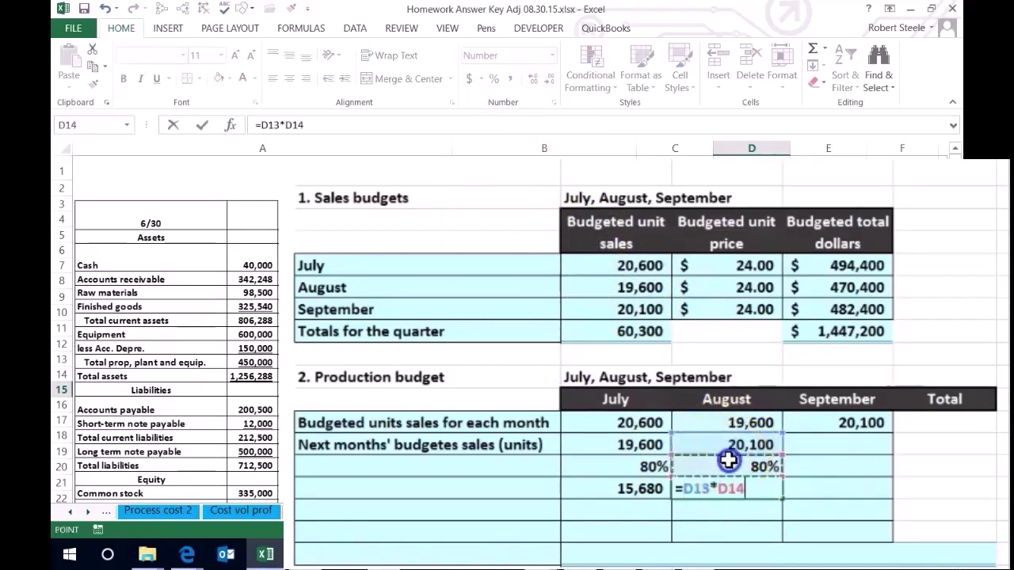
pyautogui.press('Return')
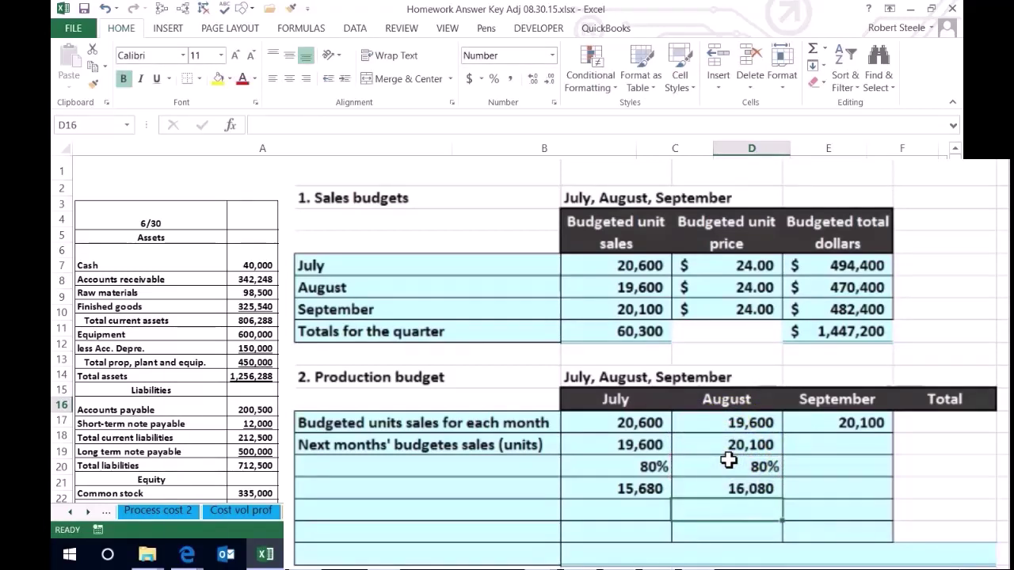
# Step: Enter 20,600 in E13 as the next month's budgeted unit sales for September
pyautogui.press('Up')
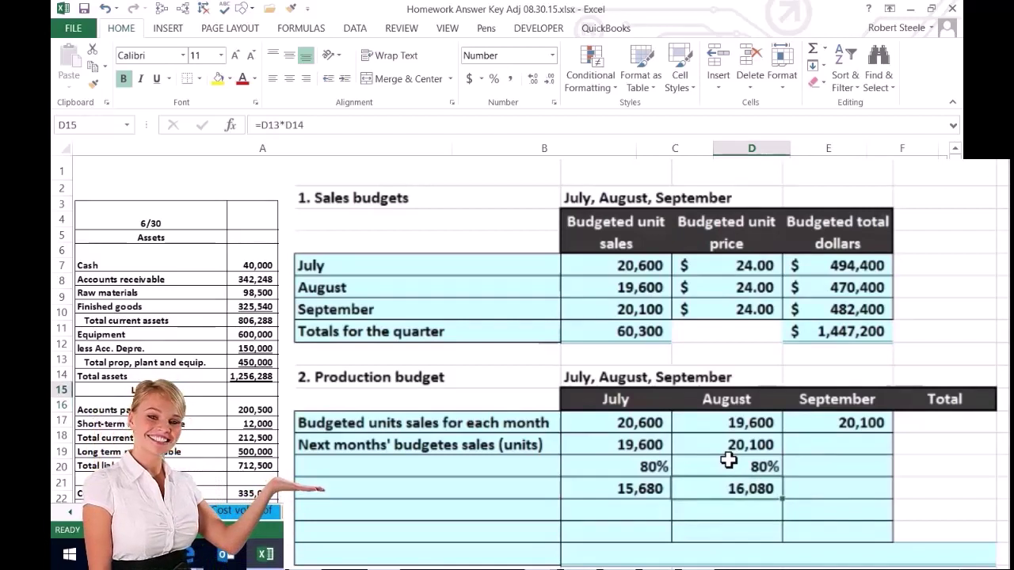
pyautogui.press('Up')
pyautogui.press('Right')
pyautogui.press('Up')
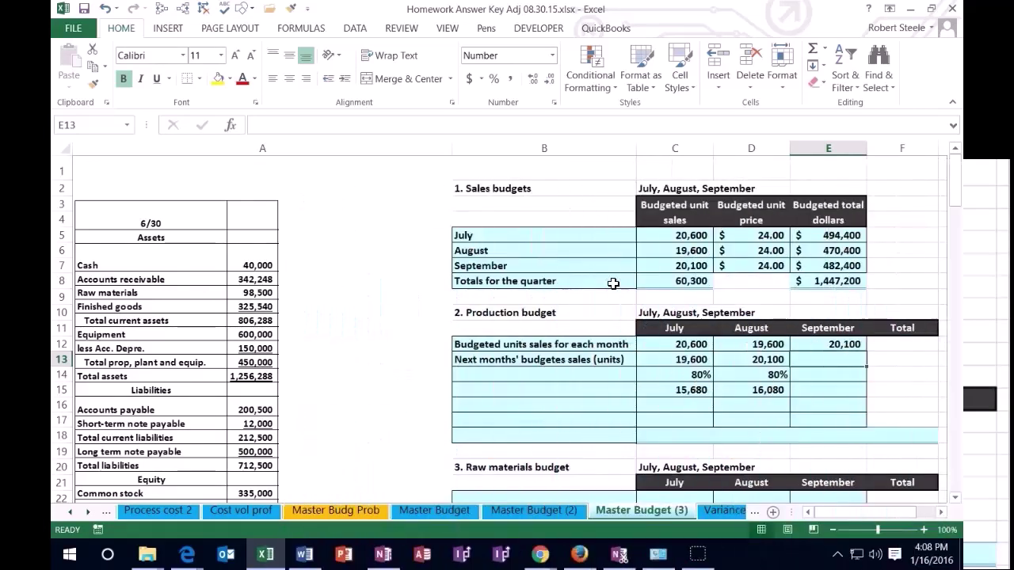
pyautogui.scroll(-4, 599, 284)
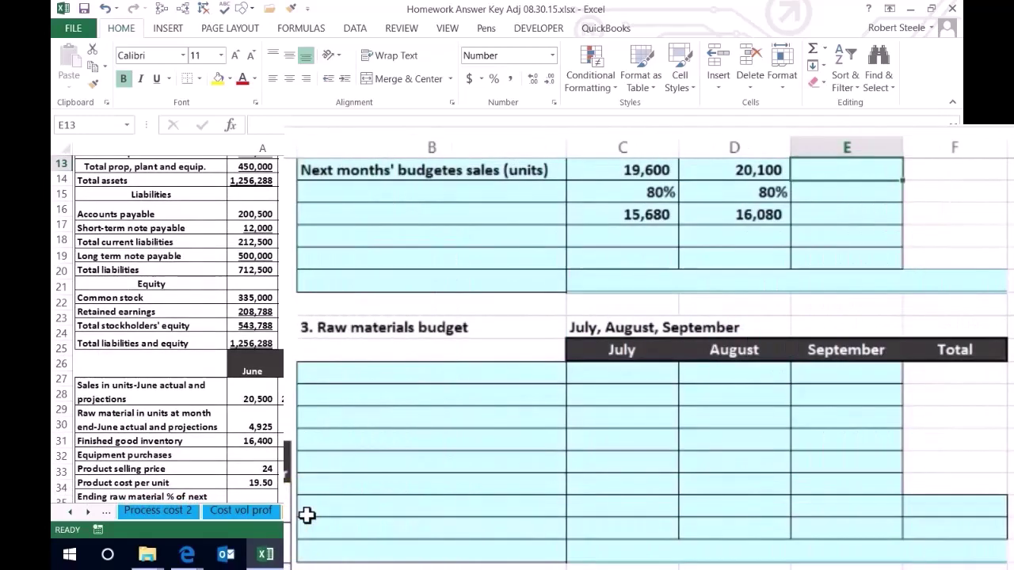
pyautogui.write('20,600')
pyautogui.press('Return')
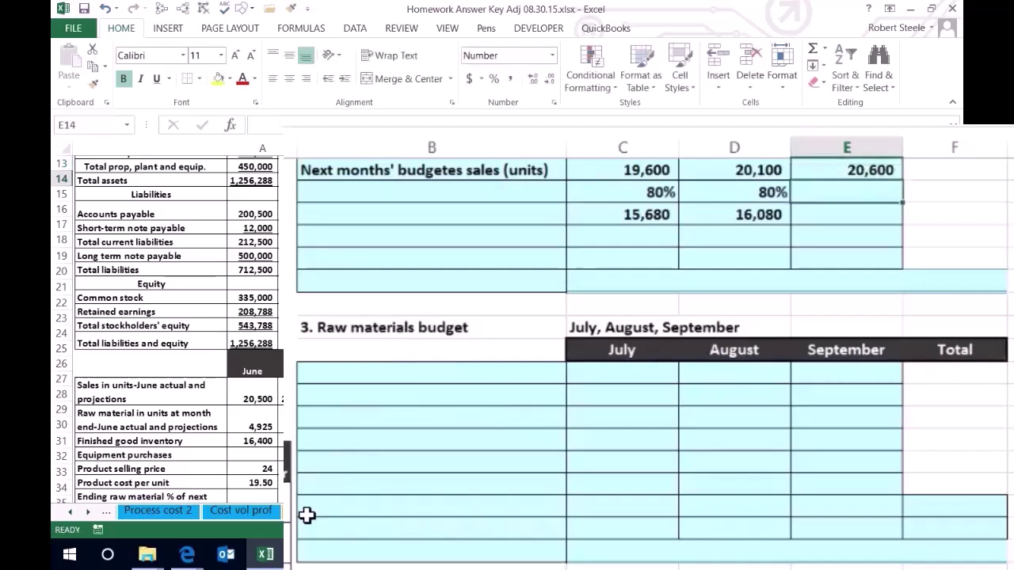
# Step: Enter 0.8 in E14 as September's ending inventory ratio and format it as a percentage
pyautogui.scroll(3, 307, 515)
pyautogui.scroll(1, 306, 515)
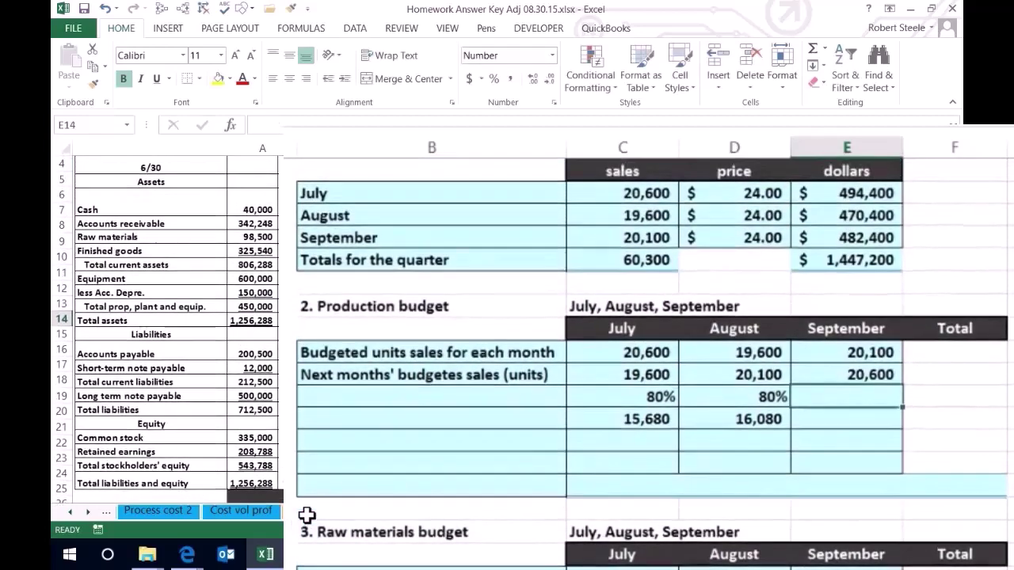
pyautogui.write('.8')
pyautogui.press('Return')
pyautogui.press('Up')
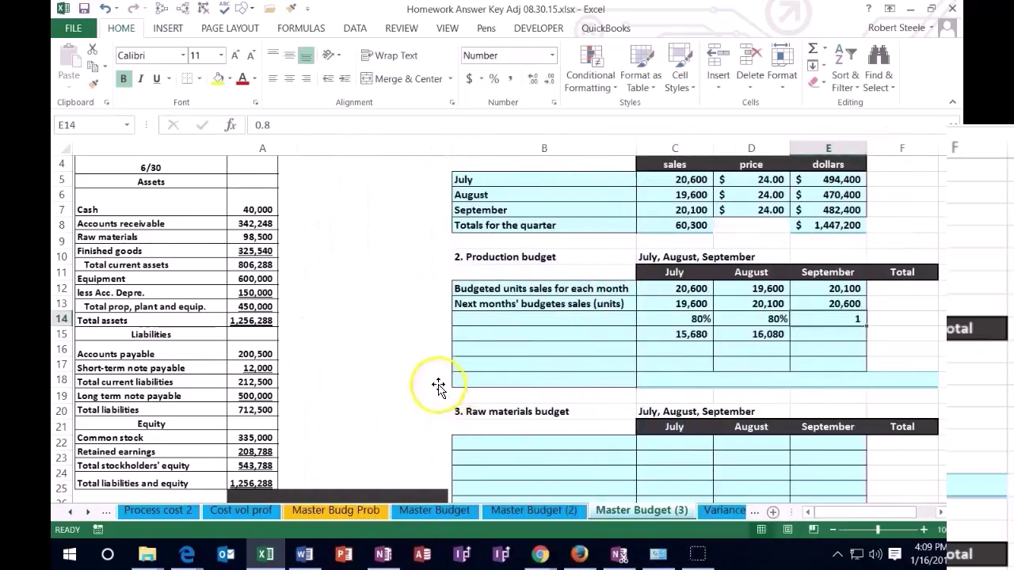
pyautogui.click(493, 79)
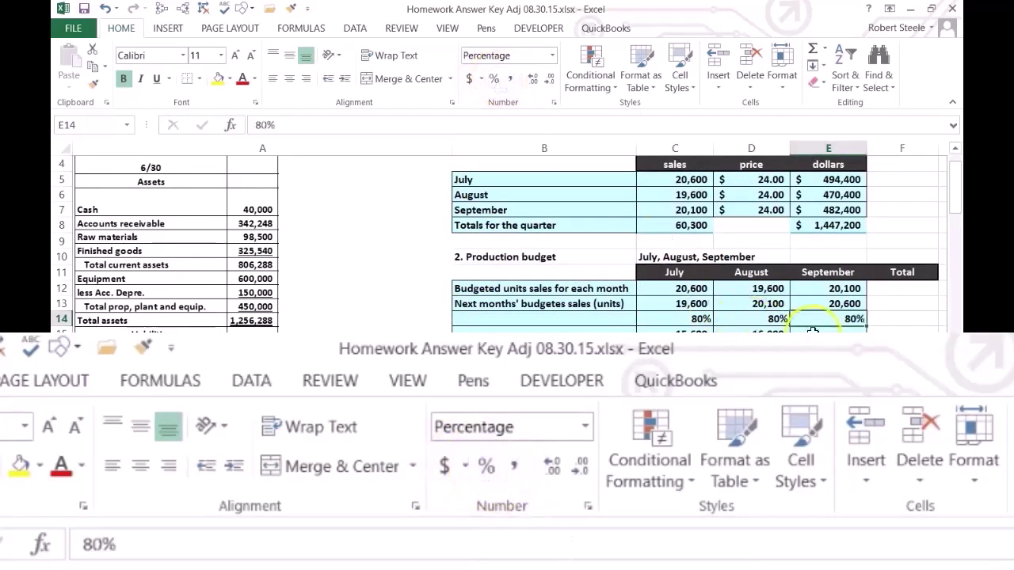
# Step: Calculate September's budgeted ending inventory in E15 with the formula =E13*E14
pyautogui.press('Return')
pyautogui.write('=')
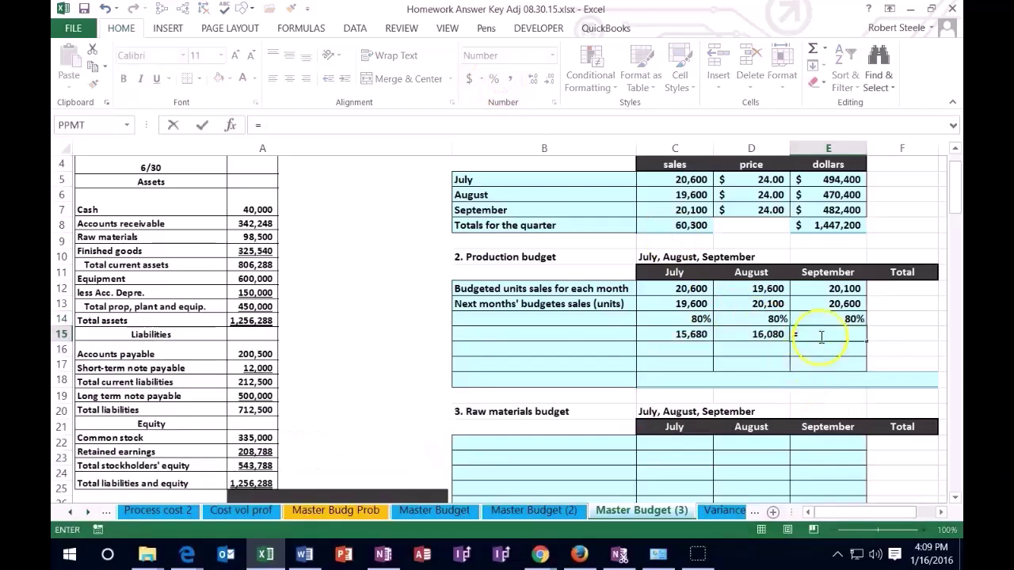
pyautogui.click(826, 306)
pyautogui.write('*')
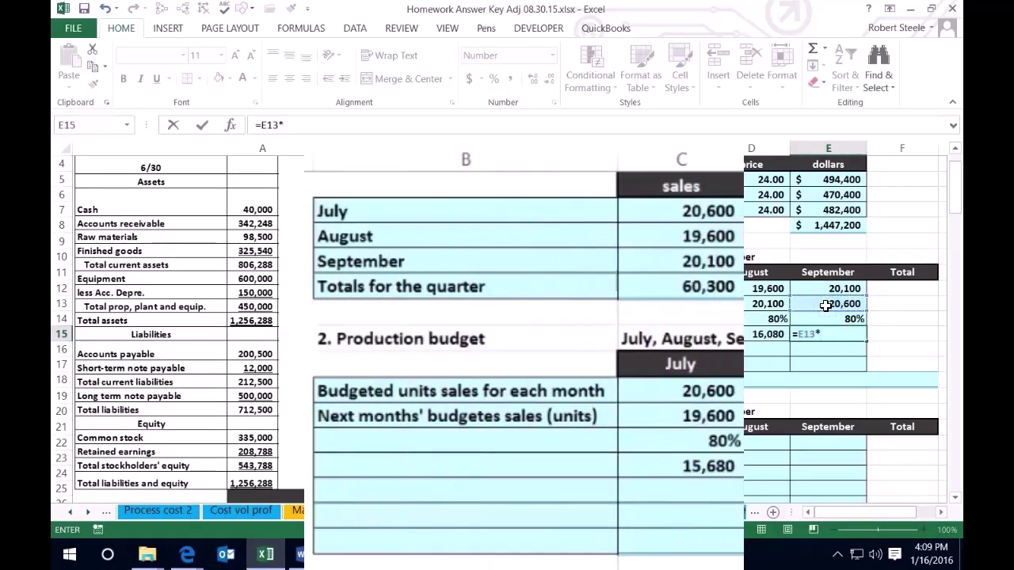
pyautogui.click(972, 449)
pyautogui.press('Return')
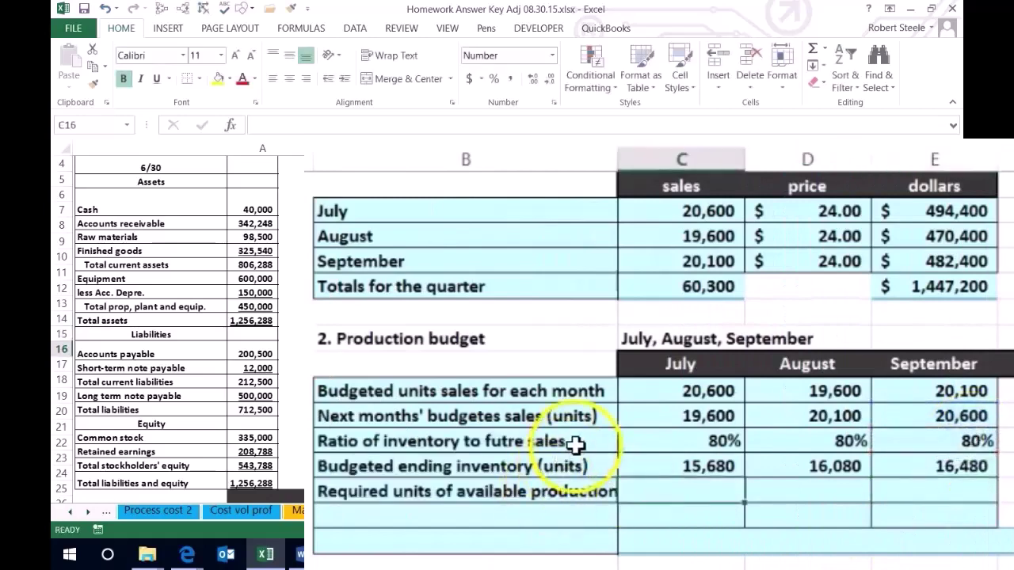
# Step: Calculate July's required units of available production in C16 with the formula =C12+C15
pyautogui.click(576, 445)
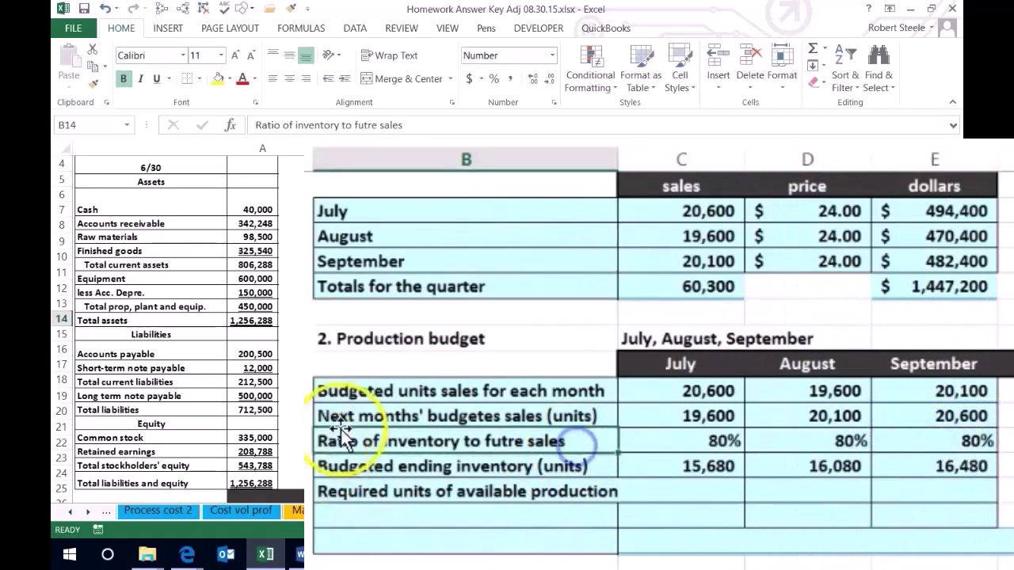
pyautogui.press('Down')
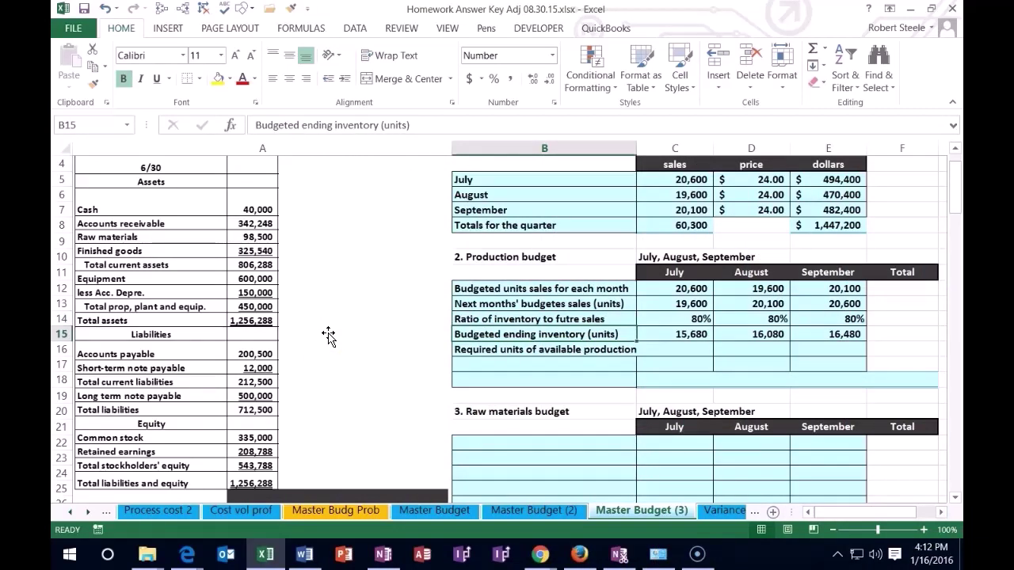
pyautogui.press('Down')
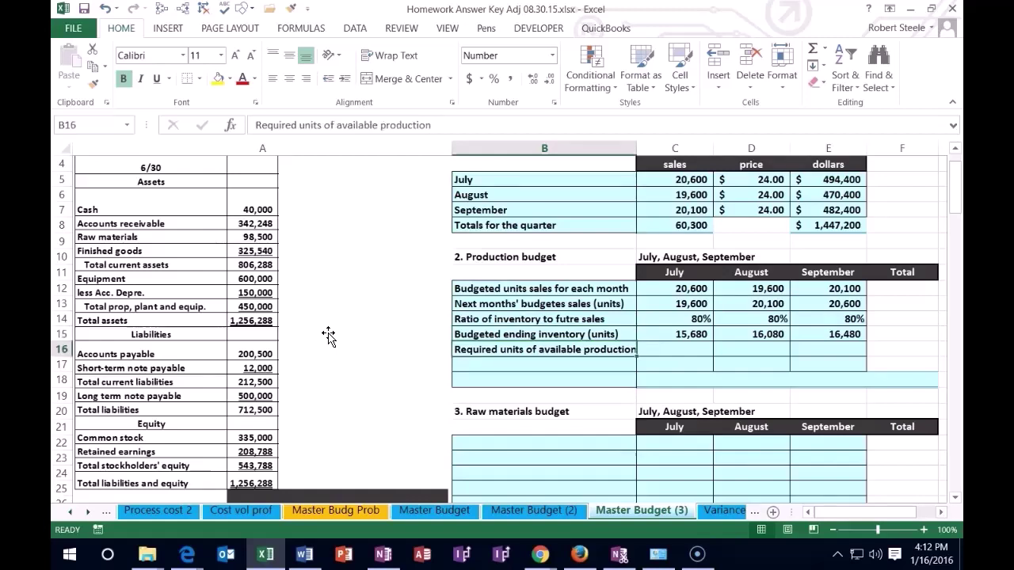
pyautogui.press('Right')
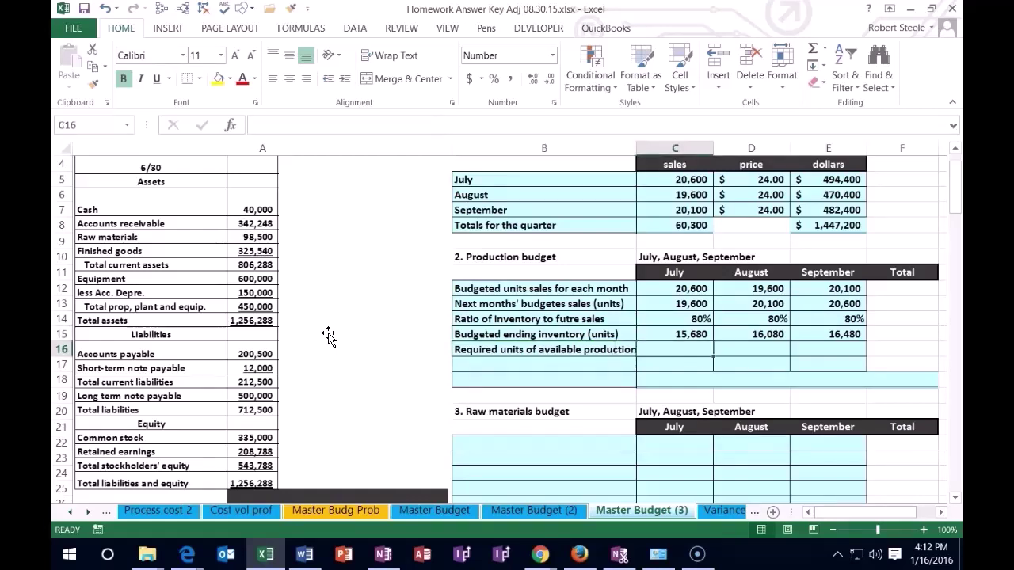
pyautogui.write('=')
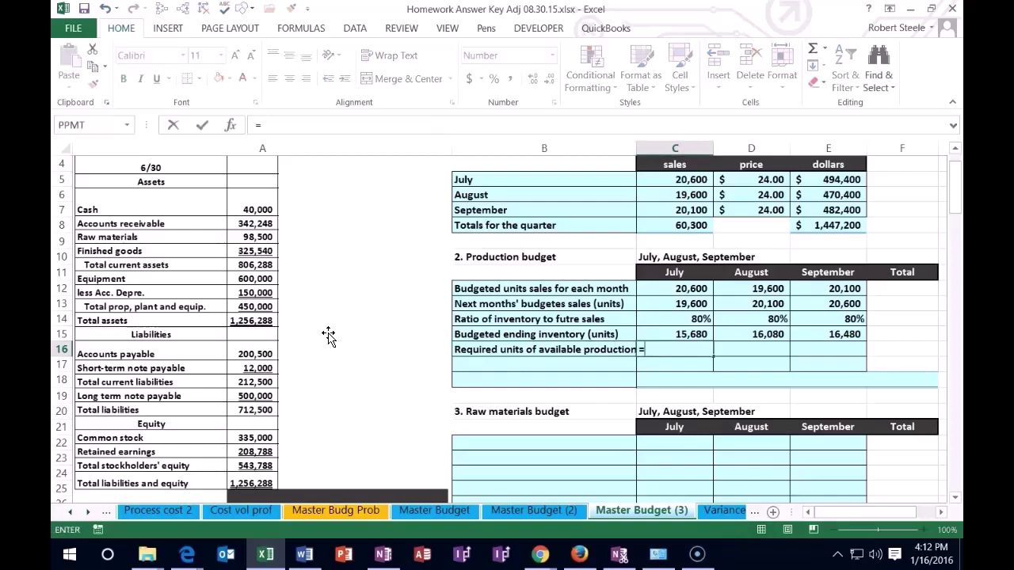
pyautogui.click(660, 287)
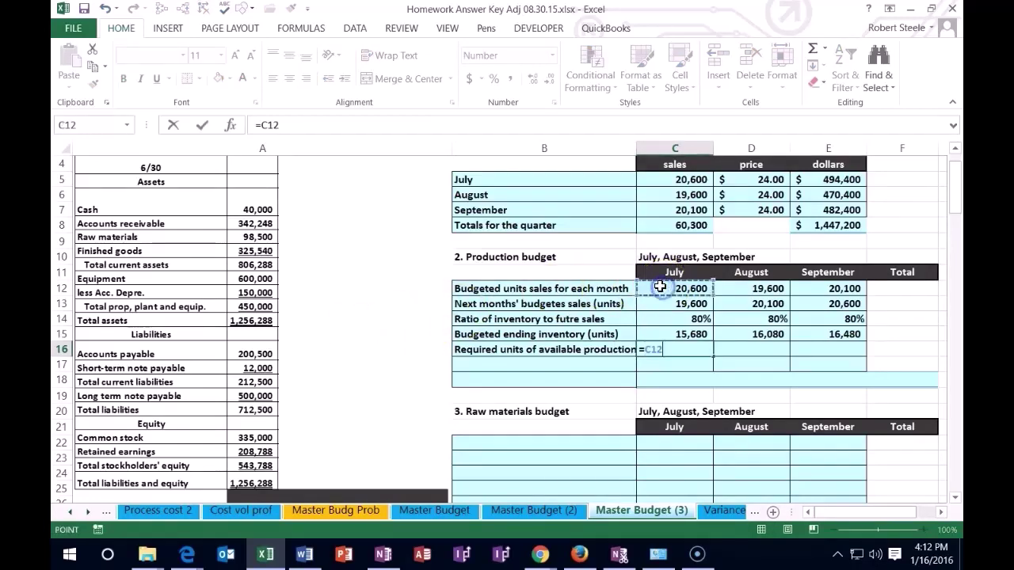
pyautogui.write('+')
pyautogui.click(602, 474)
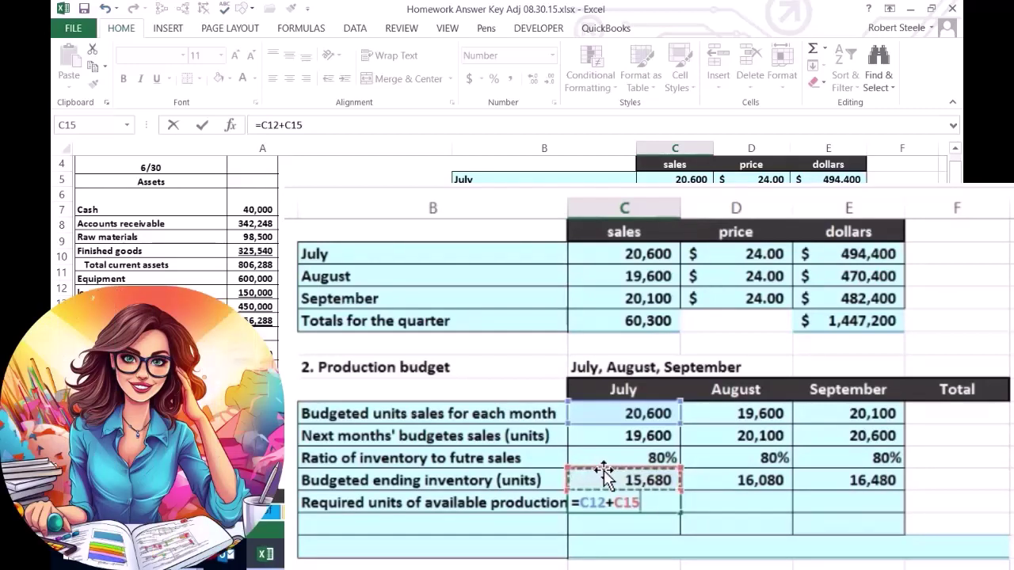
pyautogui.press('Tab')
# Step: Calculate August's required units of available production in D16 with the formula =D12+D15
pyautogui.write('=')
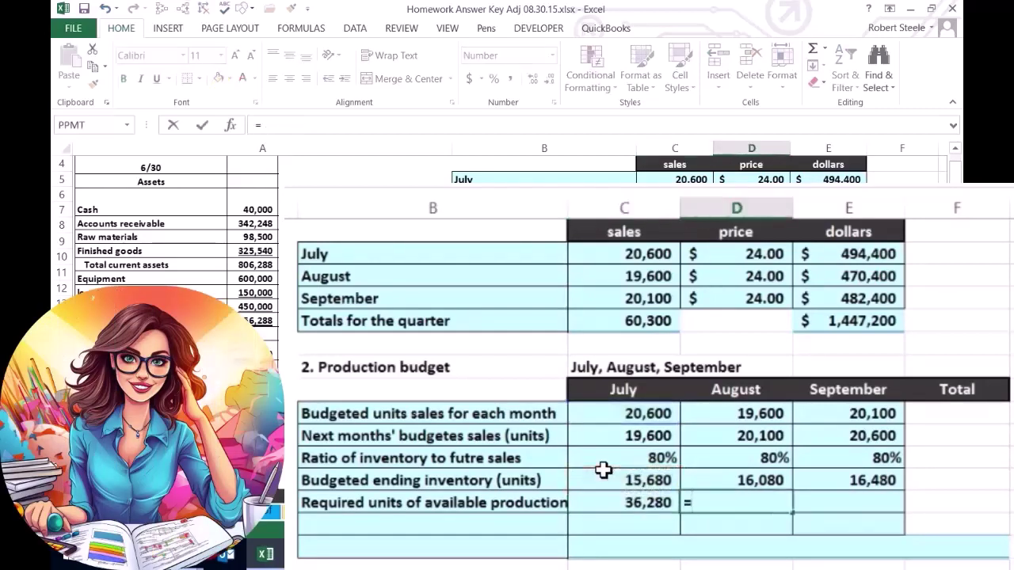
pyautogui.click(711, 415)
pyautogui.write('+')
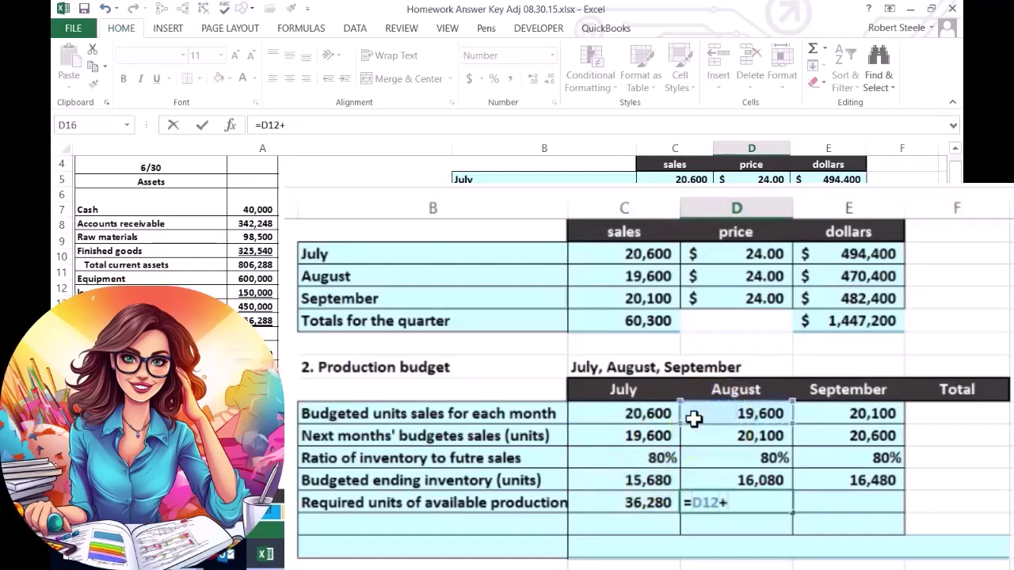
pyautogui.click(717, 480)
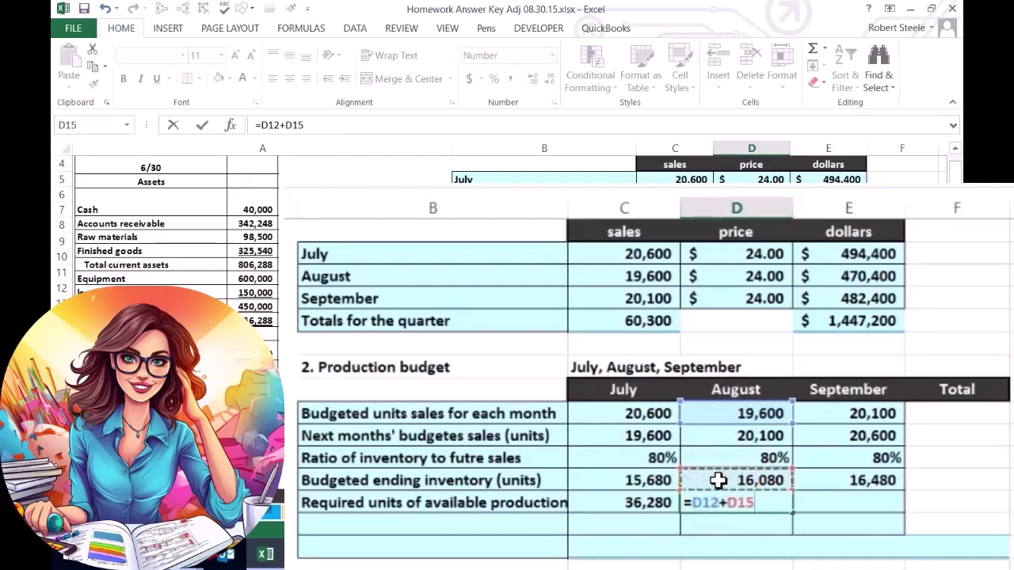
pyautogui.press('Tab')
# Step: Calculate September's required units of available production in E16 with the formula =E12+E15
pyautogui.write('=')
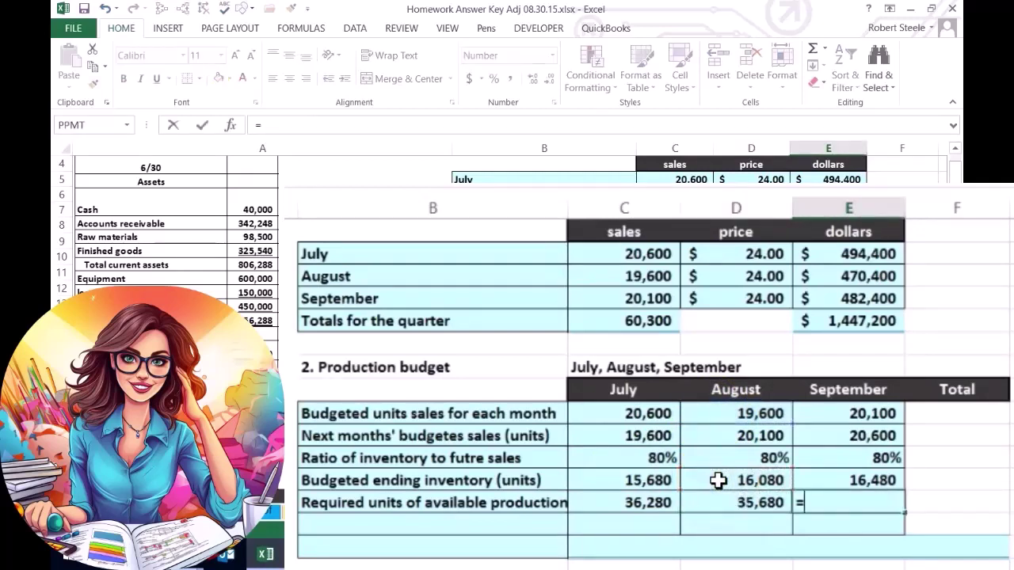
pyautogui.click(846, 413)
pyautogui.write('+')
pyautogui.click(856, 479)
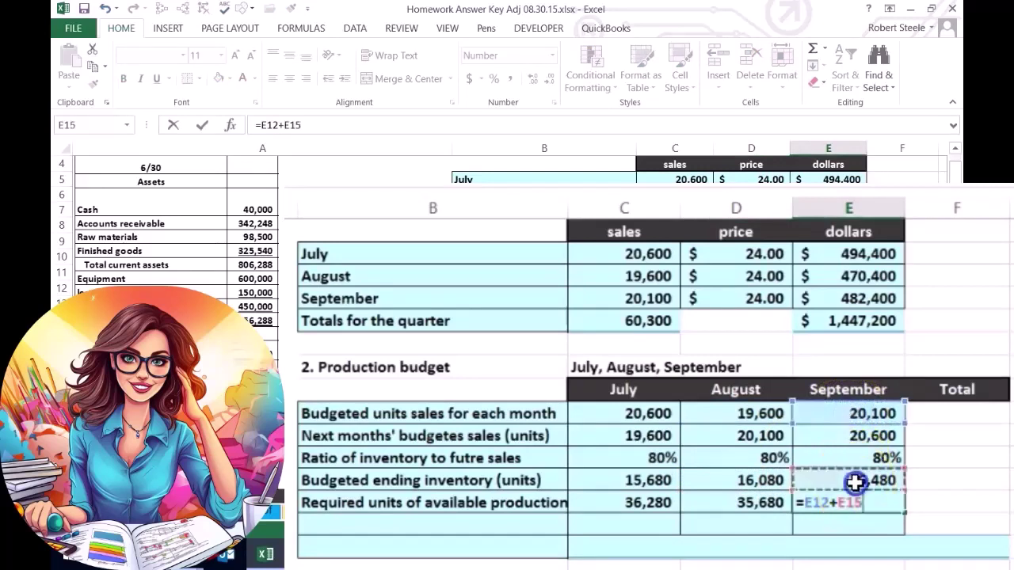
pyautogui.press('Return')
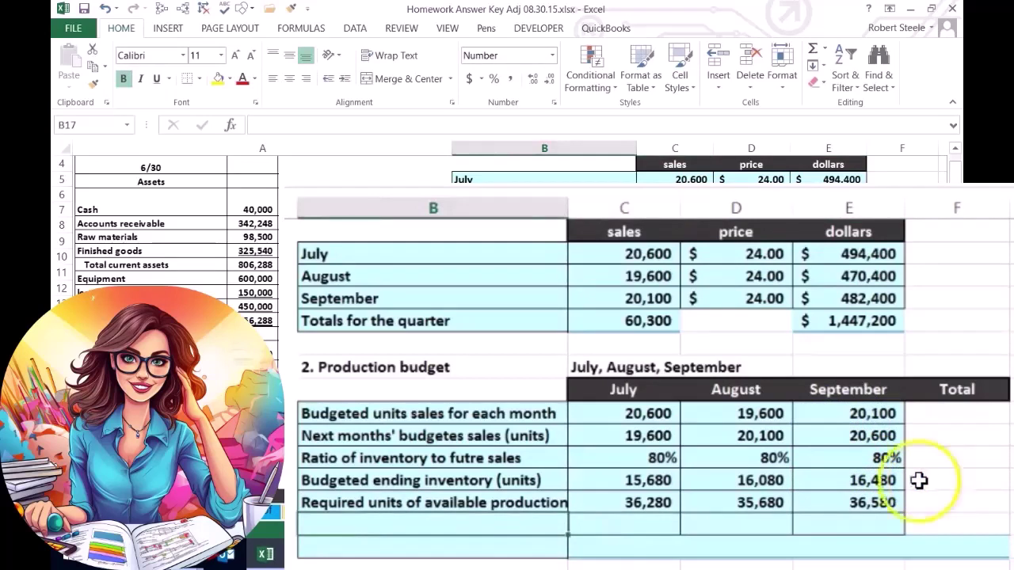
# Step: Link August's beginning inventory in D17 to July's budgeted ending inventory in C15
pyautogui.click(657, 521)
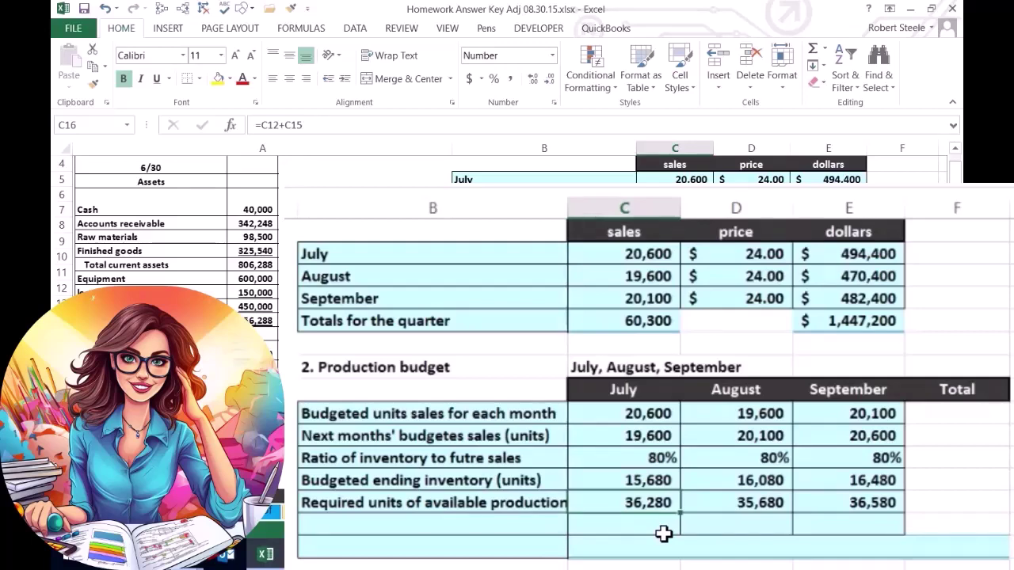
pyautogui.click(640, 534)
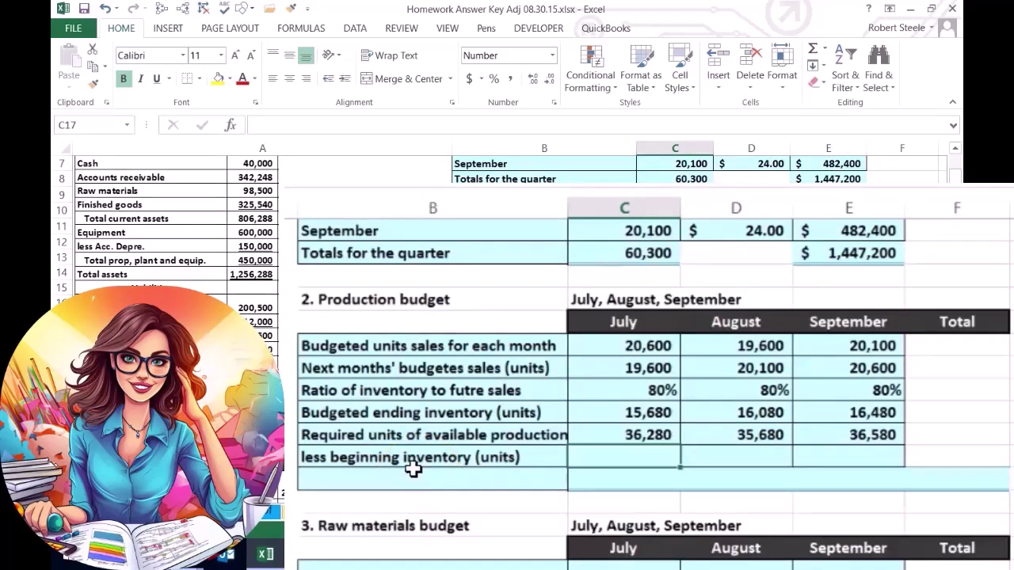
pyautogui.click(736, 451)
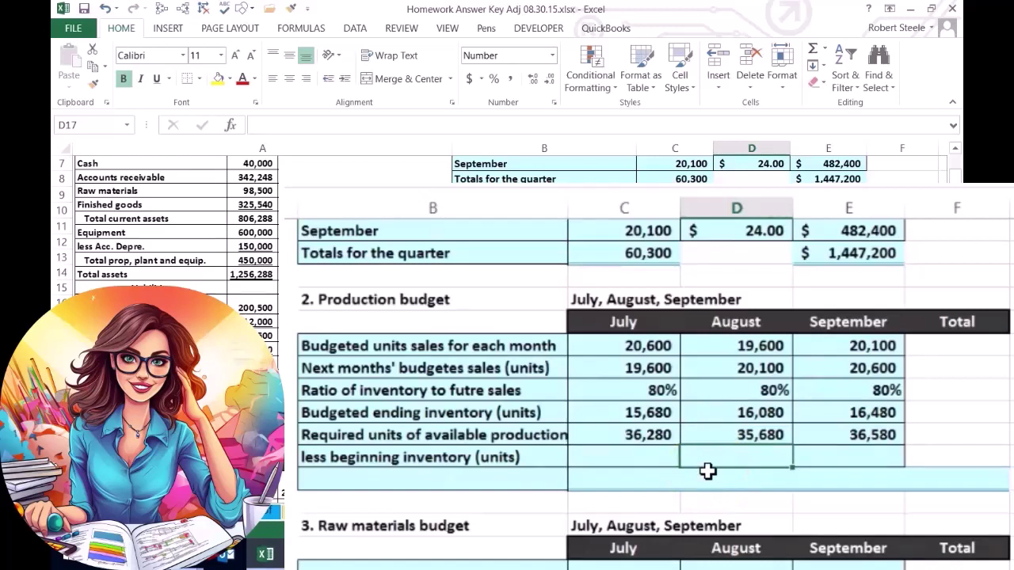
pyautogui.write('=')
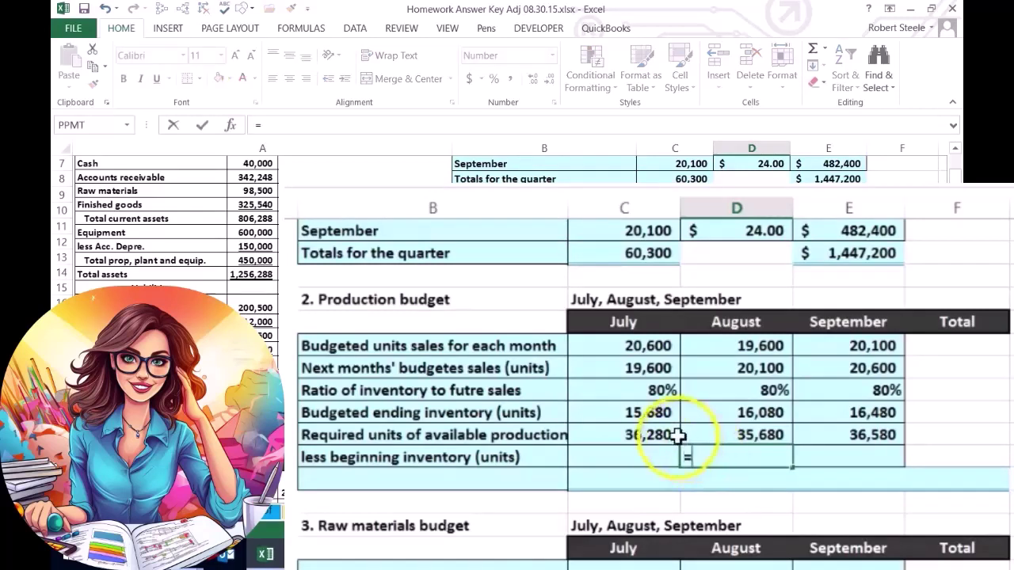
pyautogui.click(660, 412)
pyautogui.press('Return')
pyautogui.press('Up')
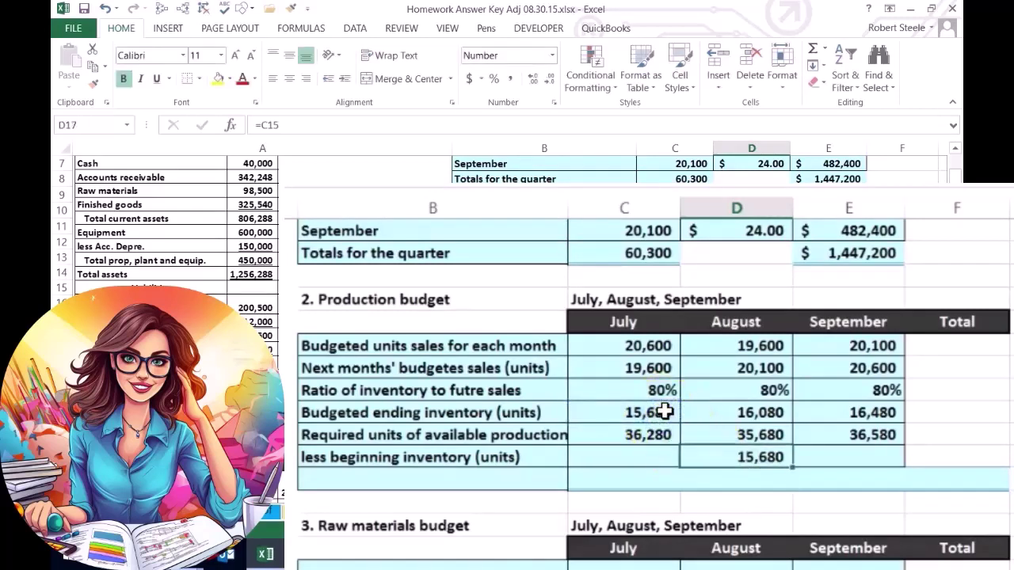